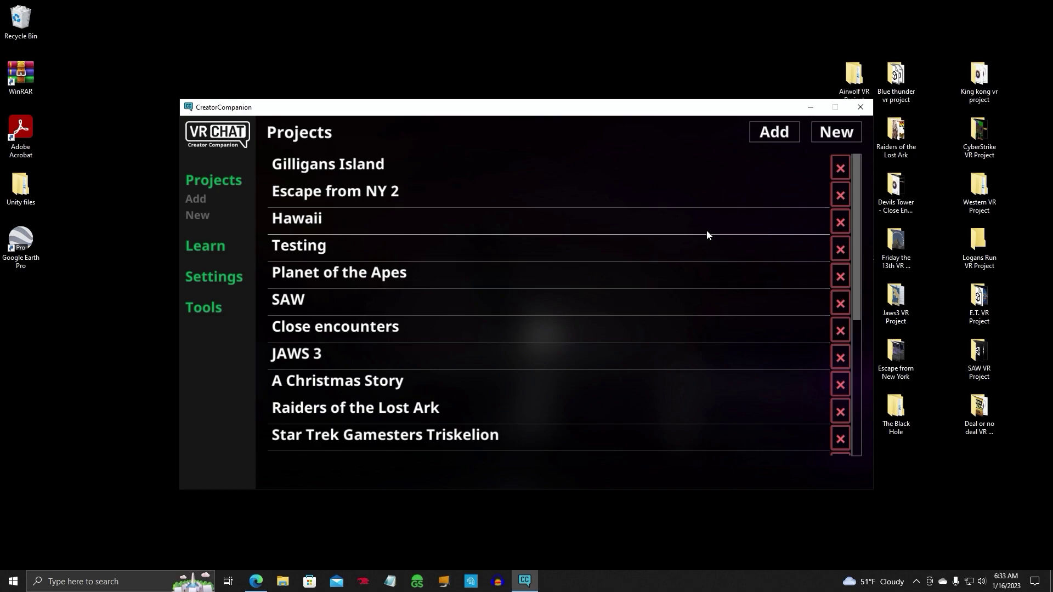
Step: Begin a new project from the World template and name it 'Sacc Flight 1.61'
left_click(836, 132)
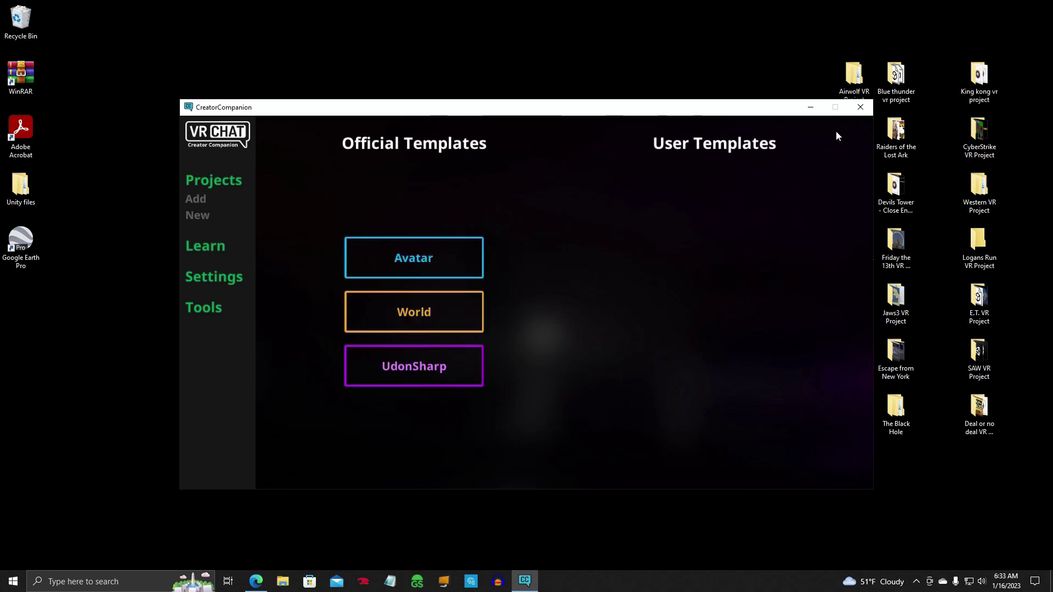
left_click(401, 313)
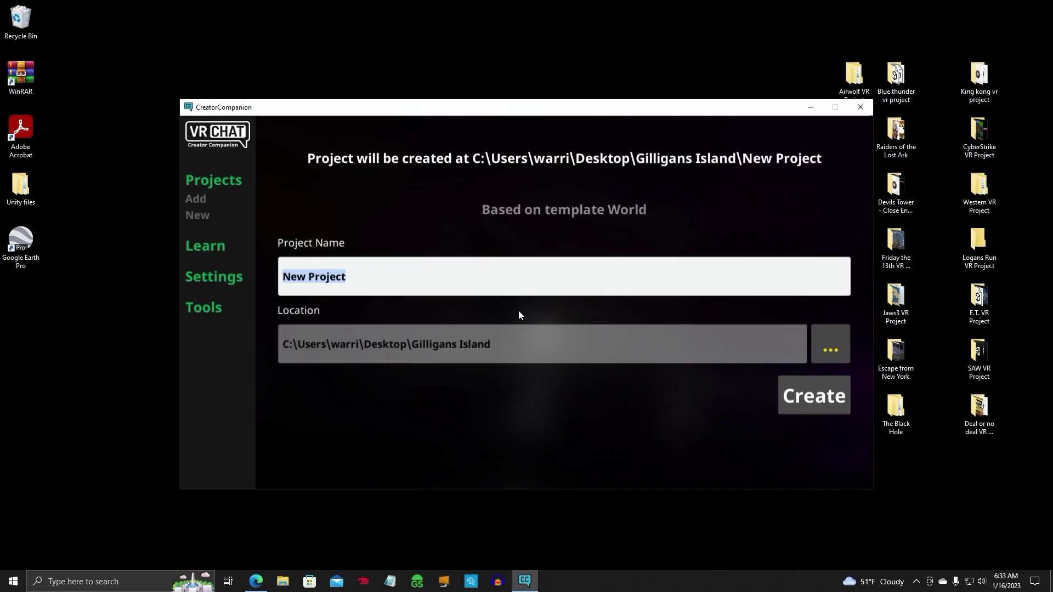
type("Sacc")
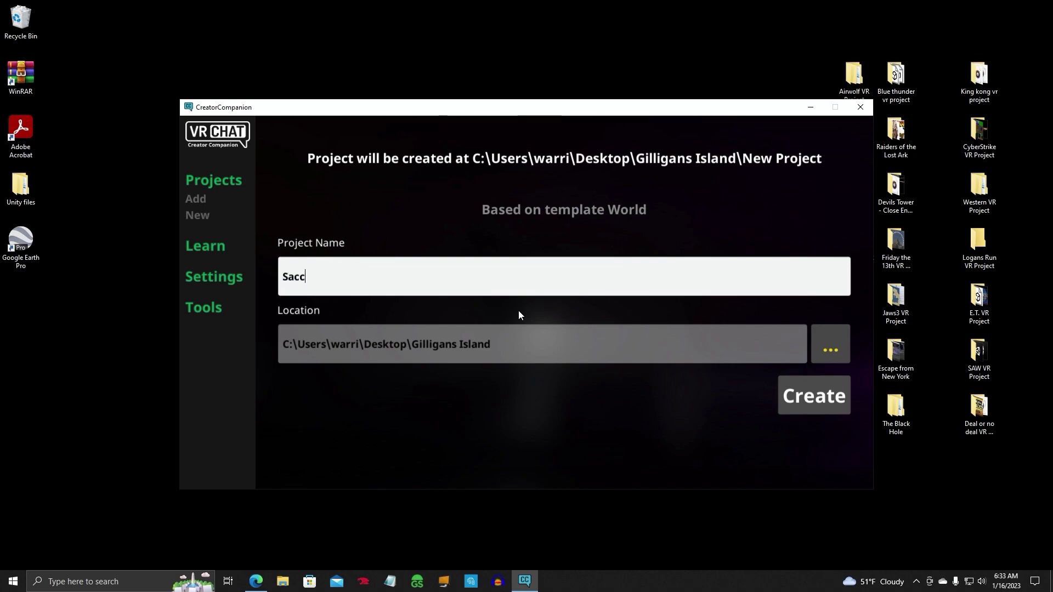
type(" Flight 1.61")
left_click_drag(776, 107, 668, 104)
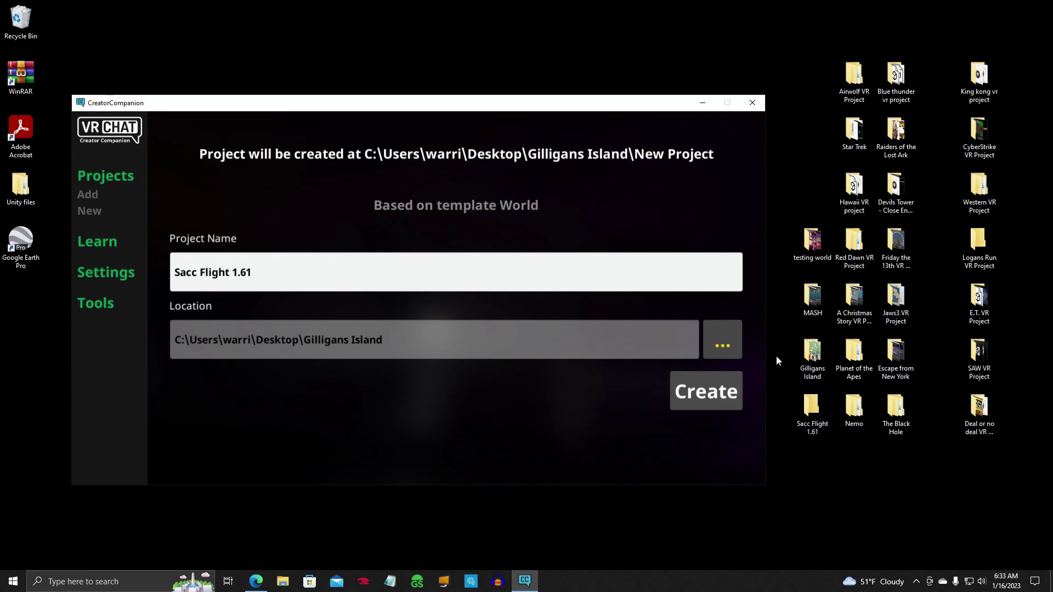
Step: Change the project location from Gilligans Island to Desktop\Sacc Flight 1.61
left_click(723, 344)
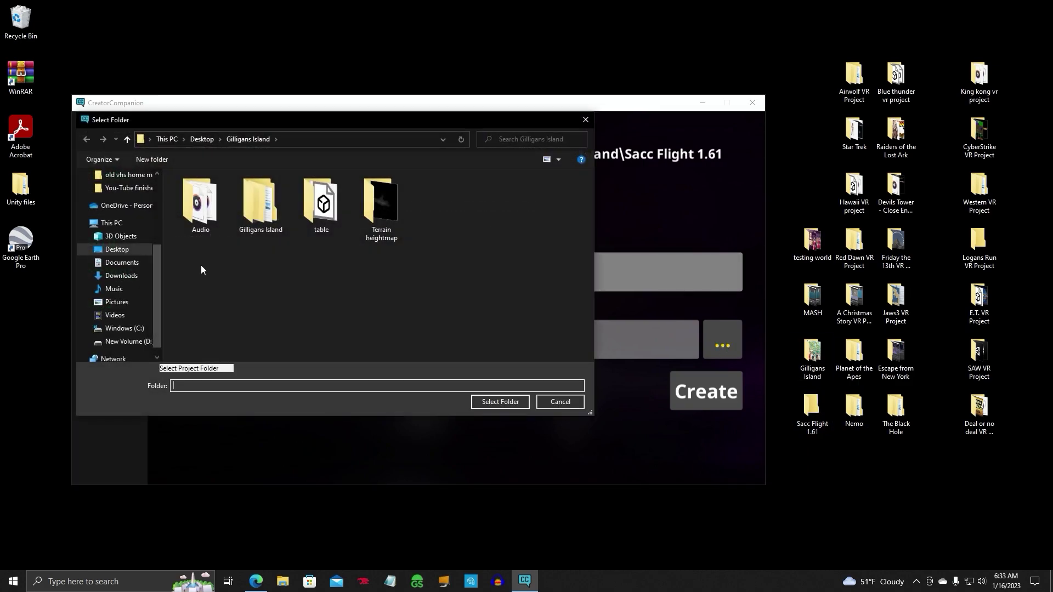
left_click(117, 249)
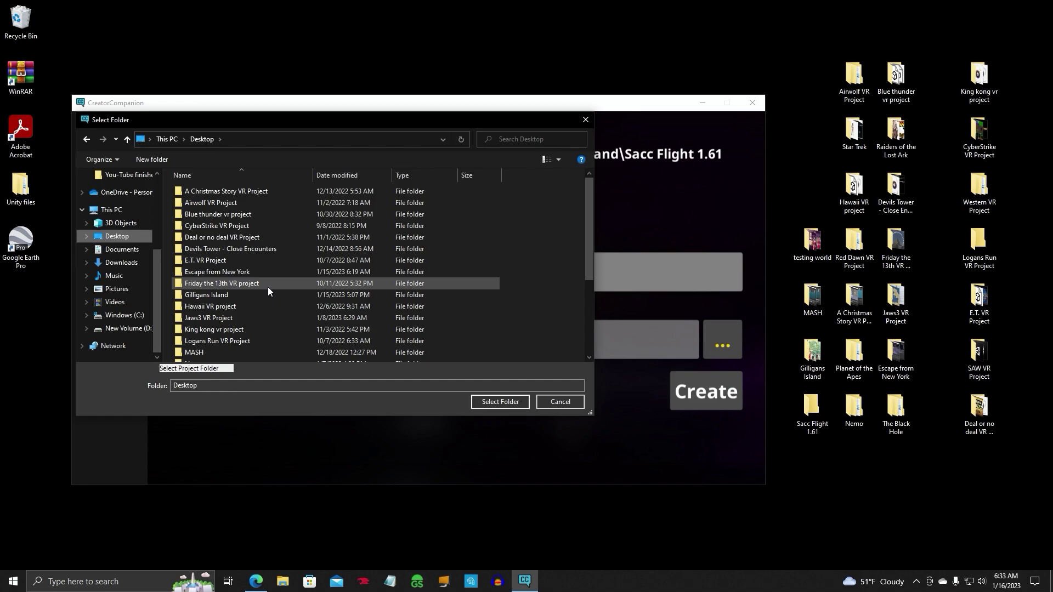
left_click_drag(585, 269, 580, 336)
double_click(217, 291)
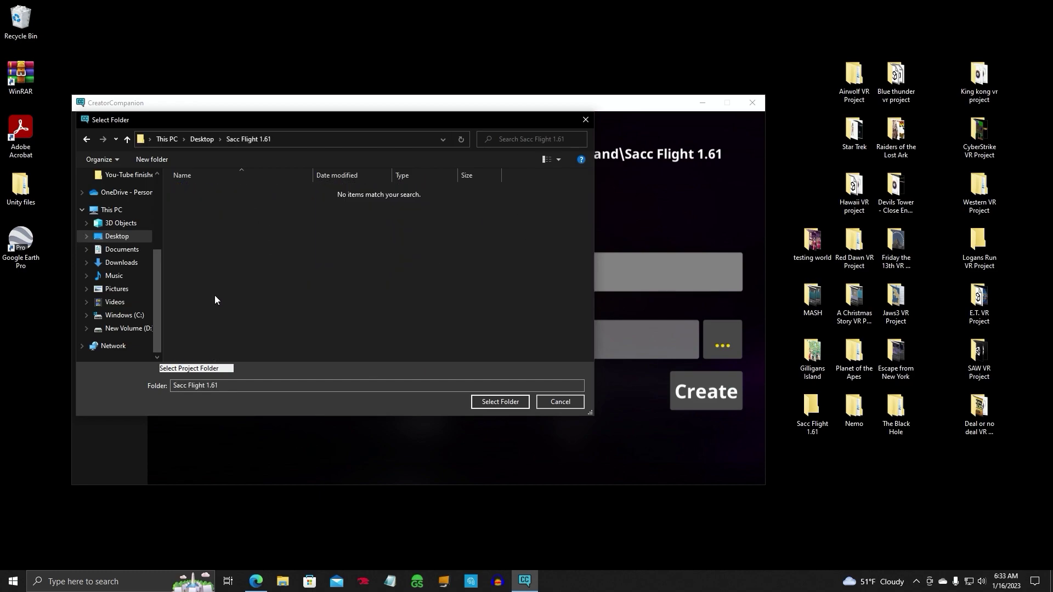
left_click(495, 402)
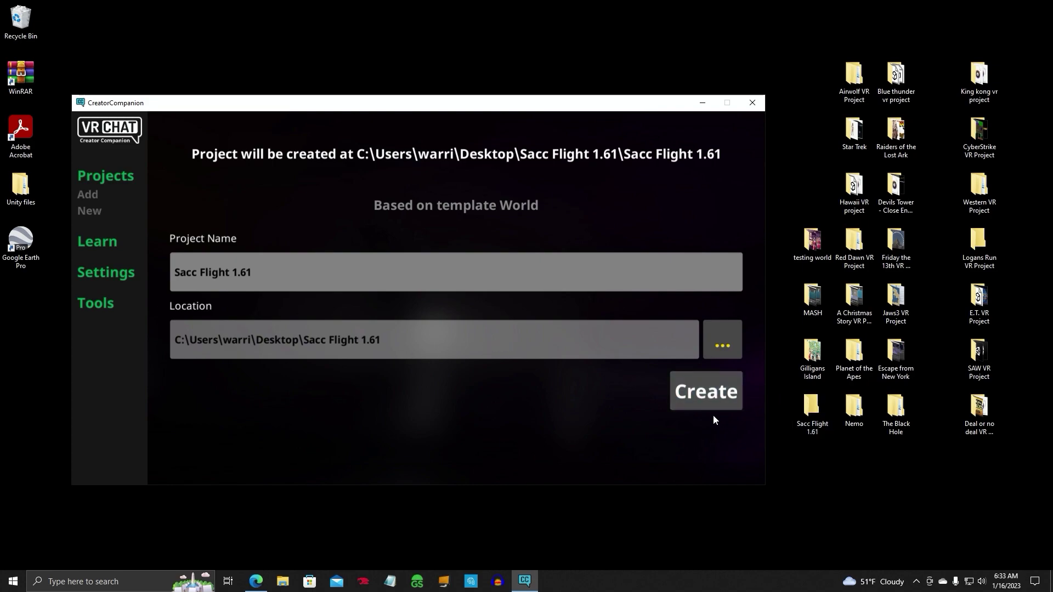
Step: Create the project, add the UdonSharp 1.1.6 package, and open it in Unity 2019.4.31f1
left_click(692, 404)
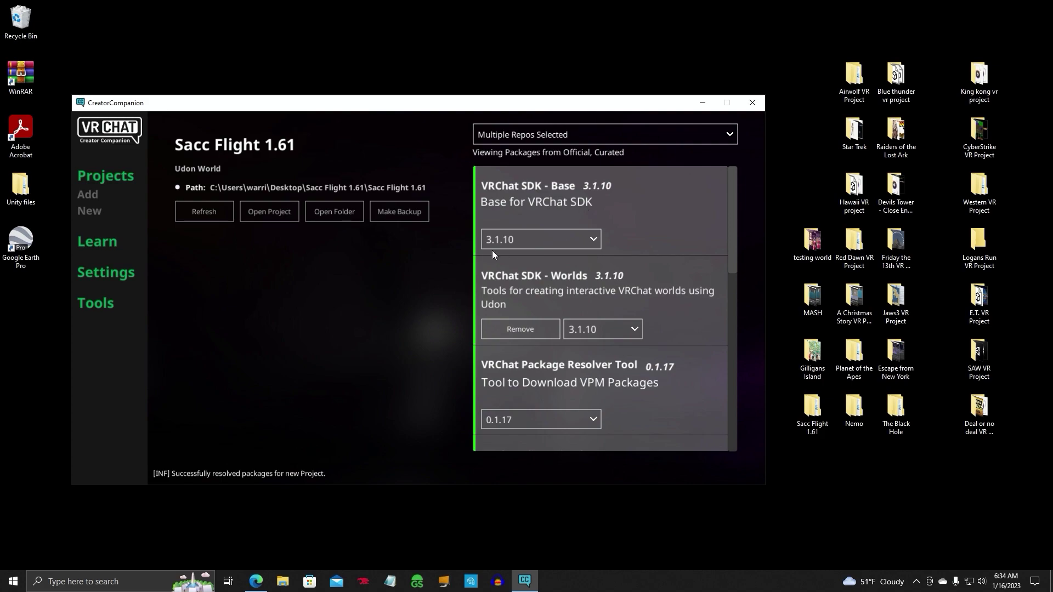
scroll(733, 264, "down", 2)
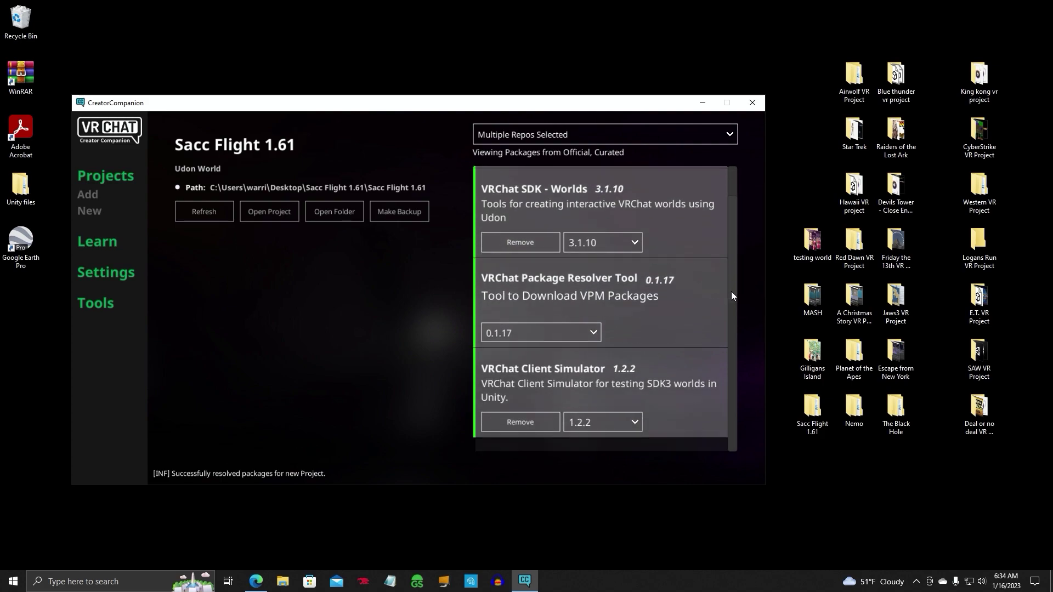
left_click_drag(733, 298, 731, 329)
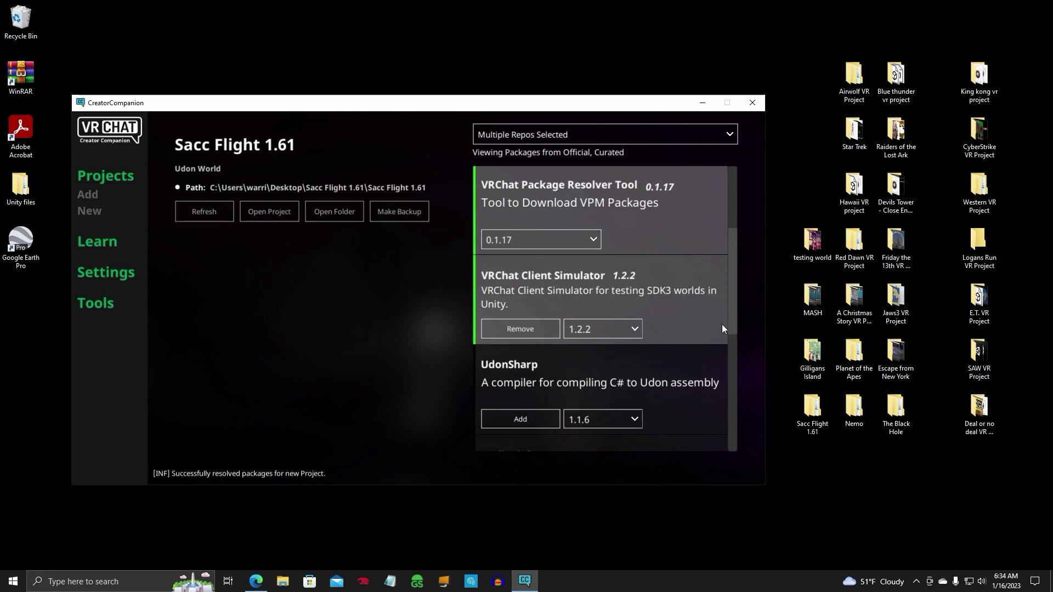
left_click_drag(736, 313, 729, 354)
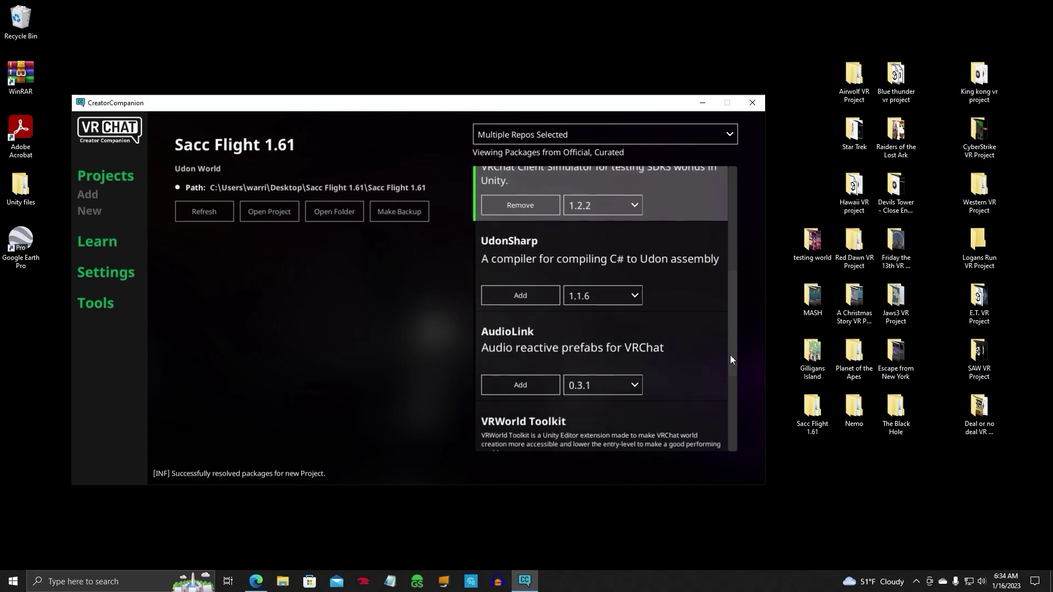
left_click(523, 297)
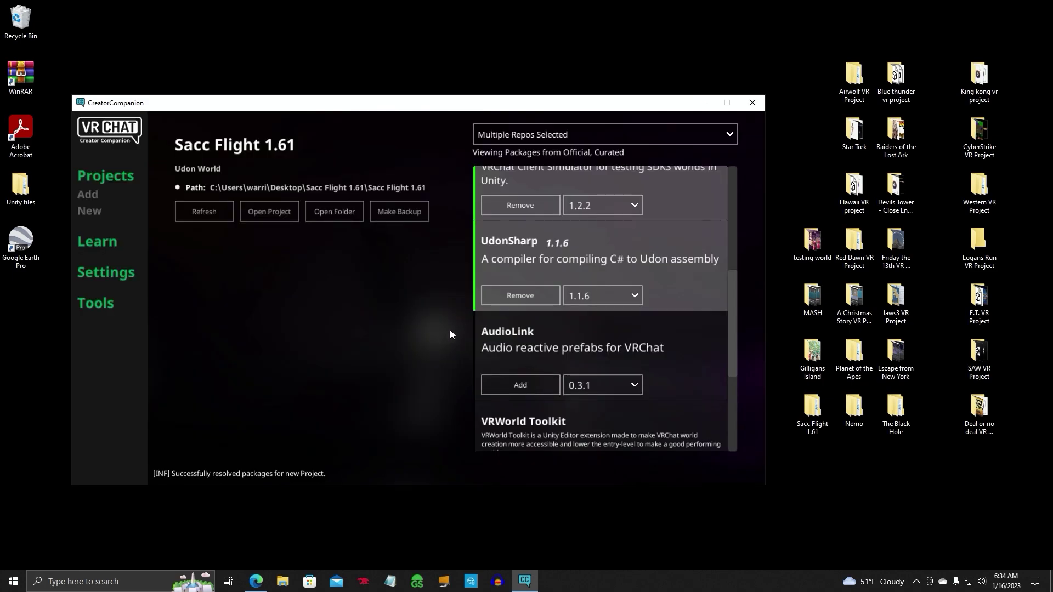
left_click_drag(736, 343, 732, 238)
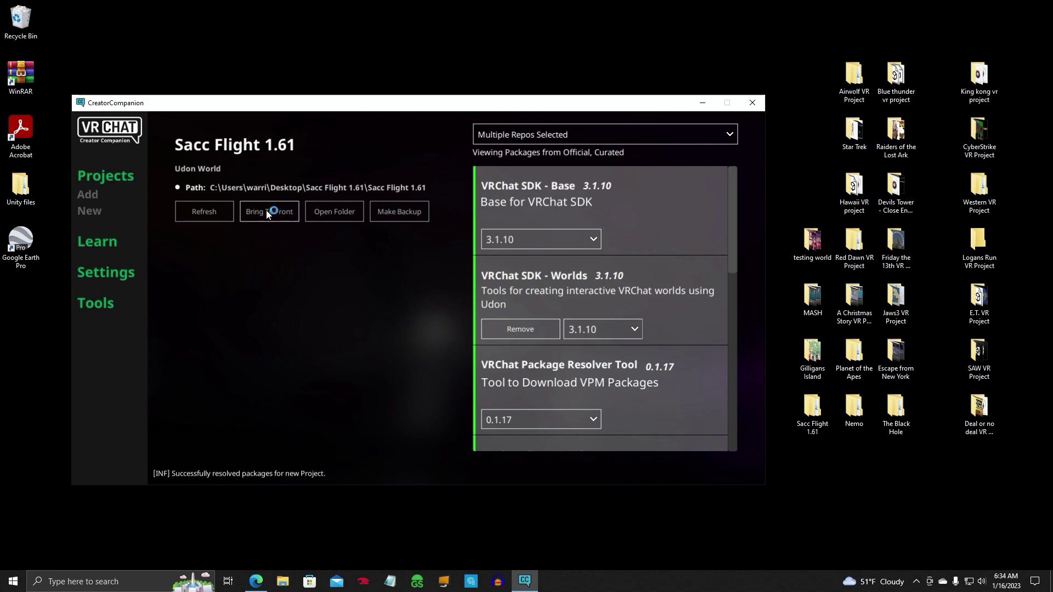
left_click(266, 210)
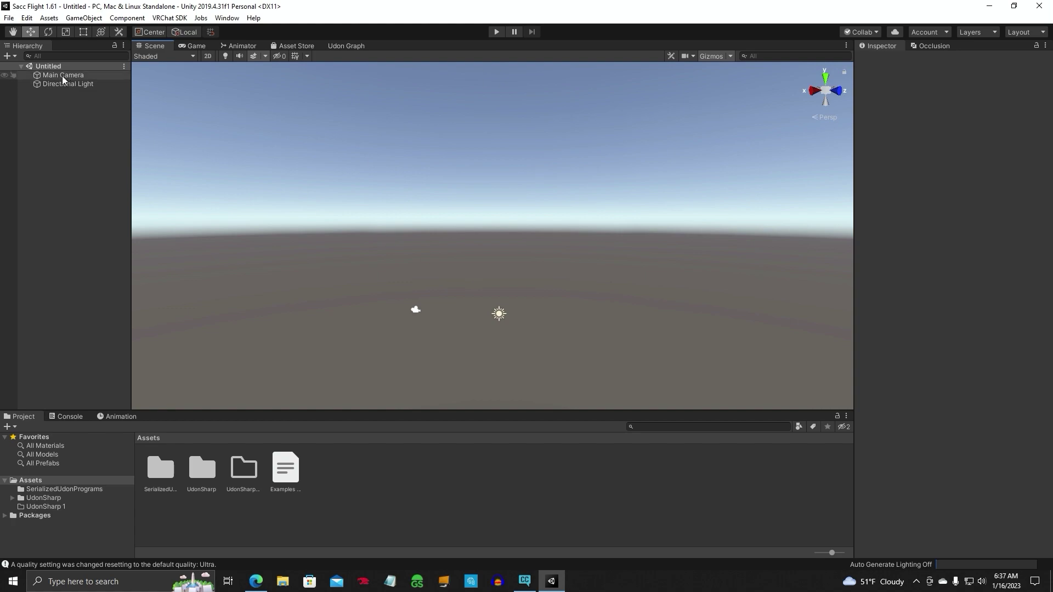
Step: Once Unity loads, expand Packages to list Burst, Cinemachine, Input System and the others
right_click_drag(598, 358, 597, 309)
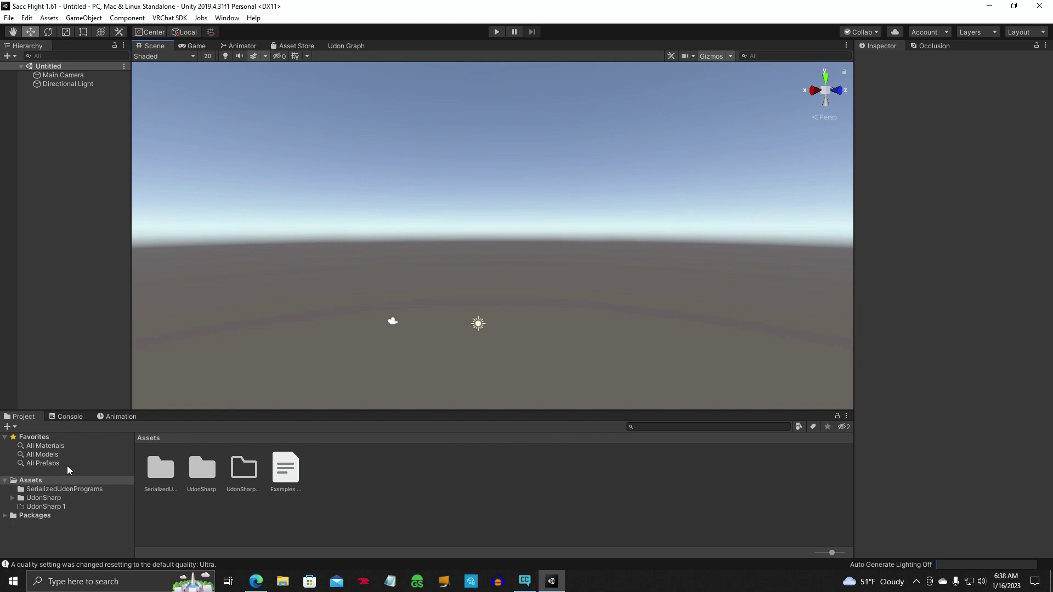
left_click(6, 516)
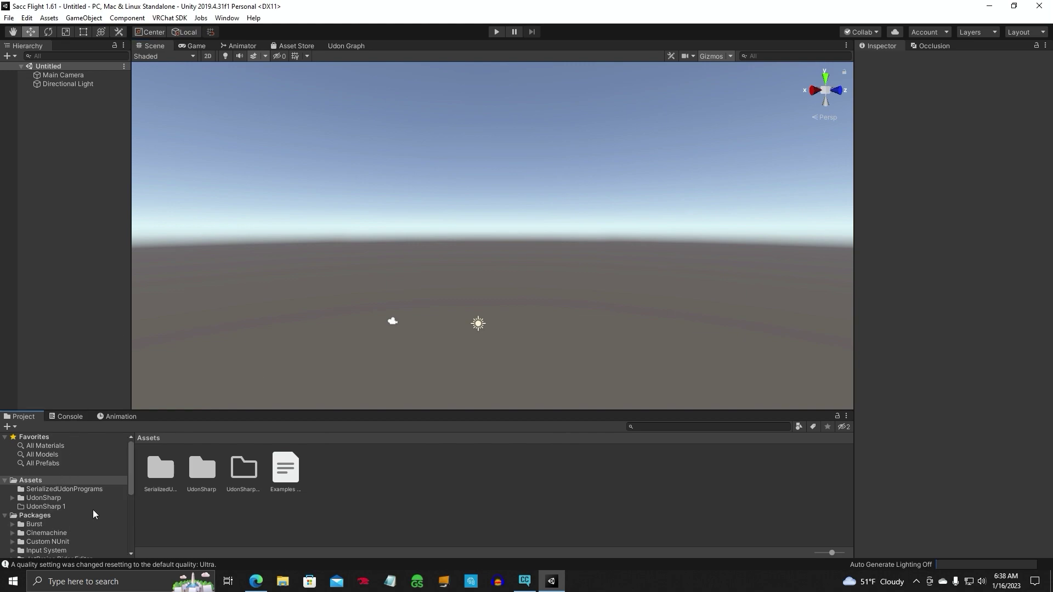
Step: Drag the VRCWorld prefab from VRChat SDK - Worlds > Samples > UdonExampleScene > Prefabs into the Hierarchy
scroll(93, 513, "down", 7)
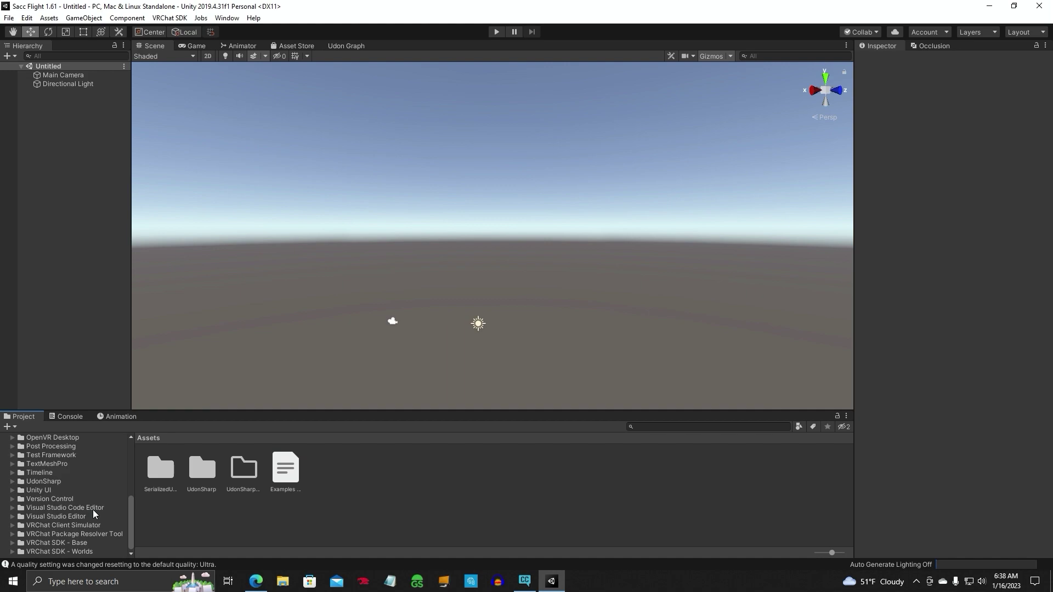
left_click(76, 552)
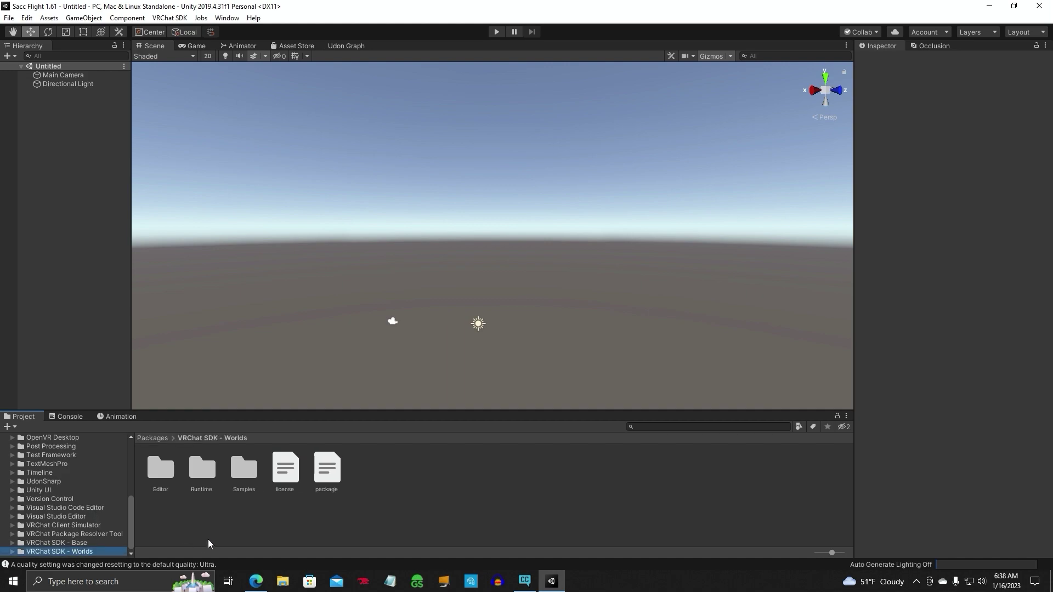
left_click(244, 473)
double_click(244, 473)
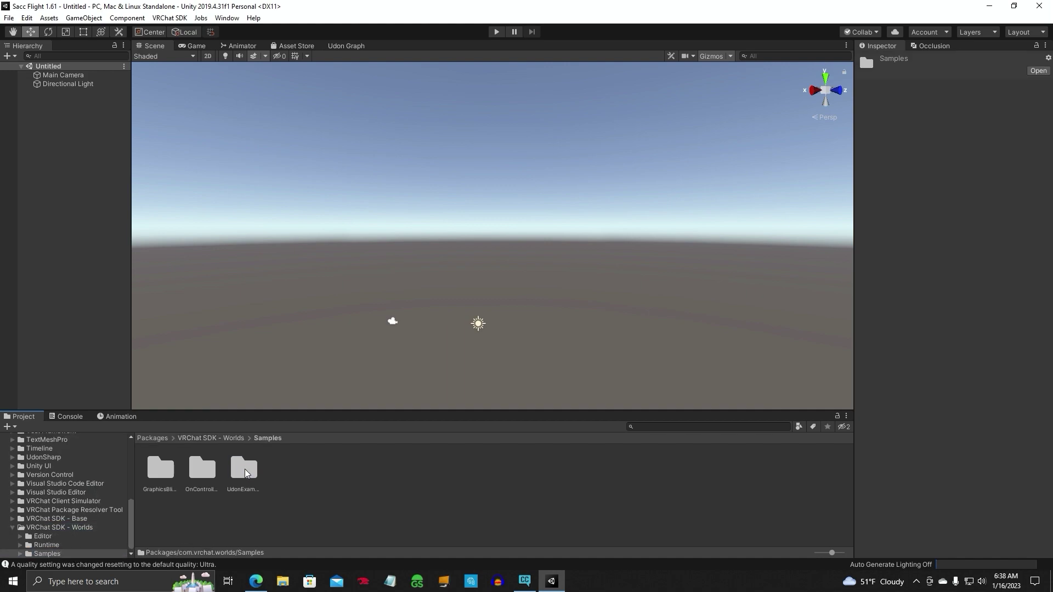
left_click(246, 475)
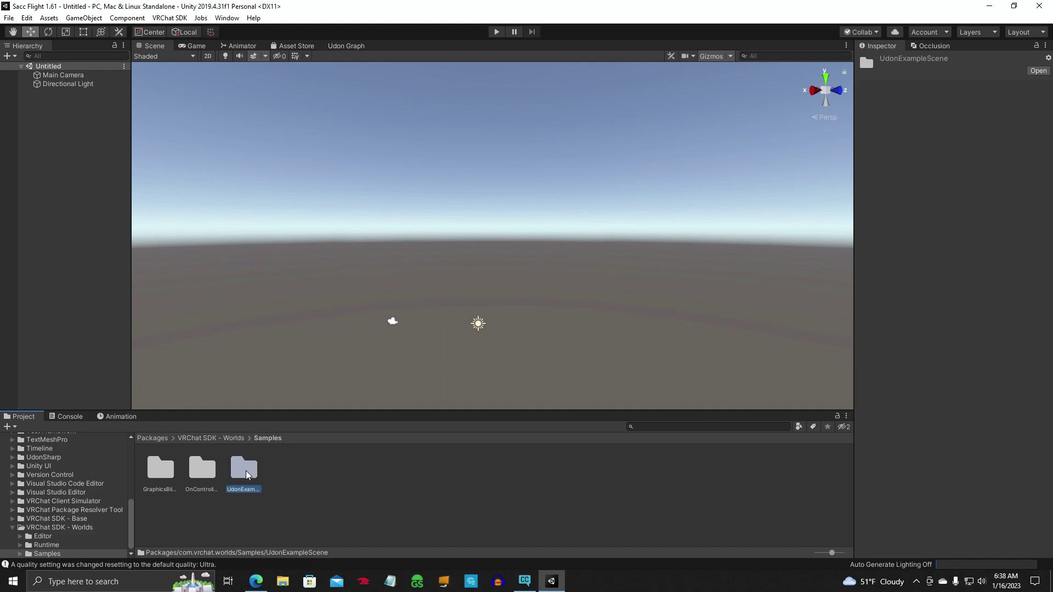
double_click(246, 475)
left_click(193, 472)
double_click(193, 472)
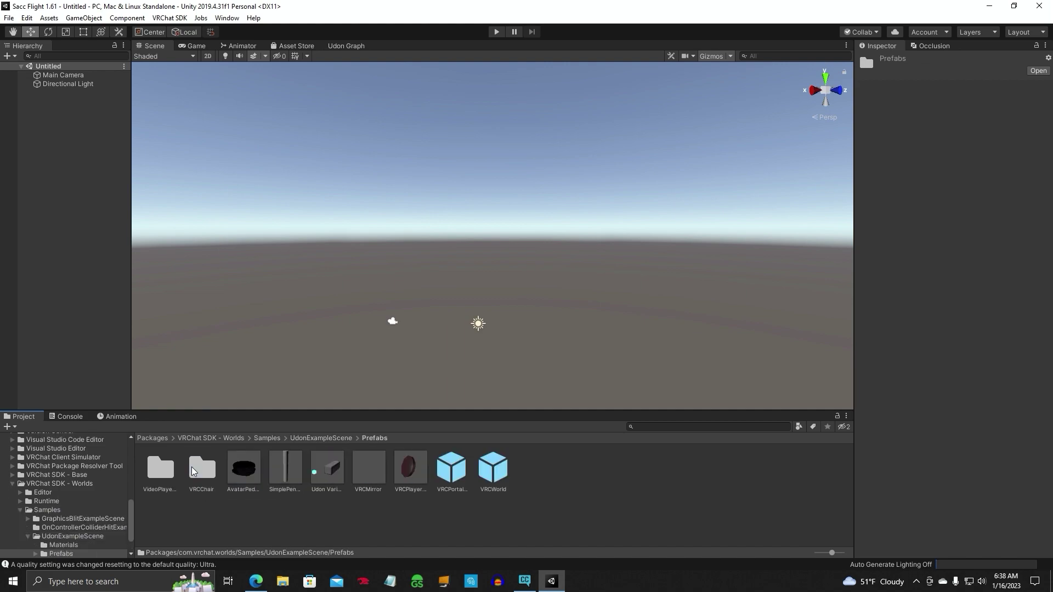
left_click_drag(496, 473, 65, 96)
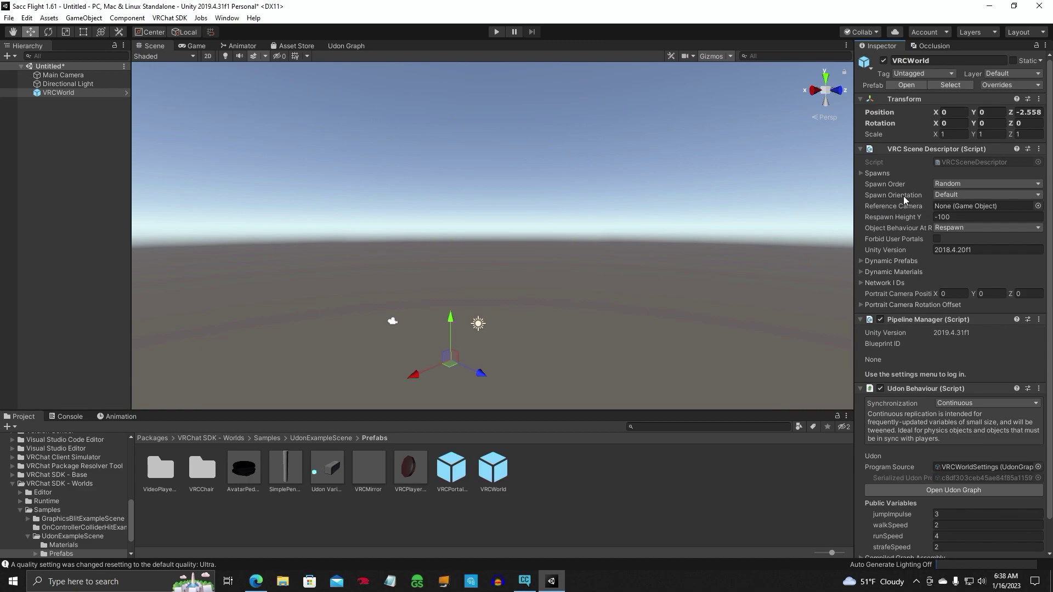
Step: Reset VRCWorld's Transform so it sits at position 0,0,0
left_click(1039, 99)
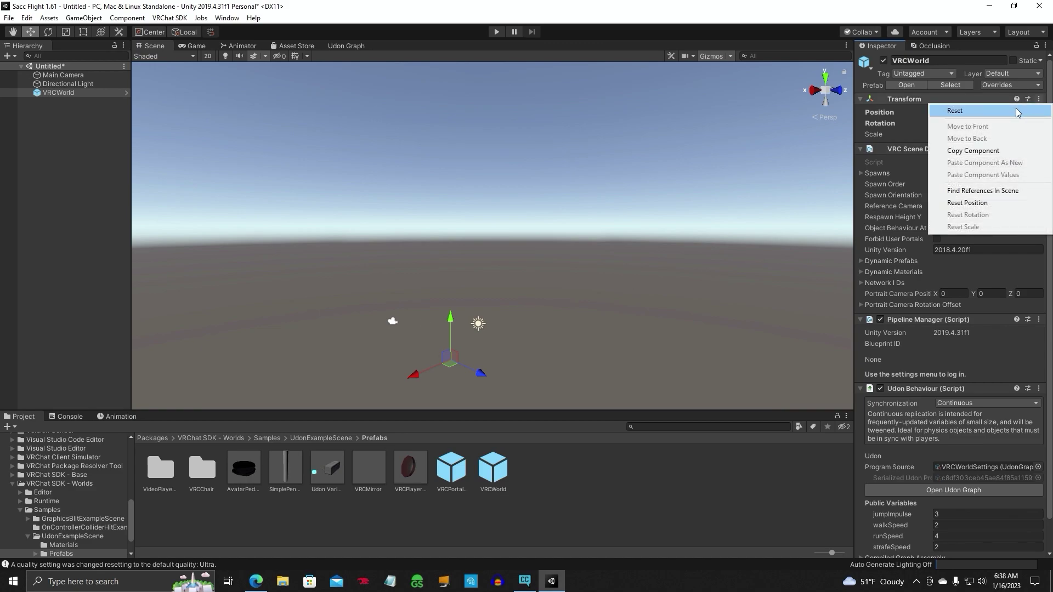
left_click(1017, 111)
left_click_drag(557, 294, 560, 247, "alt")
Step: Test the world in Play mode, dismiss the Client Simulator notice, then exit Playmode
left_click(492, 32)
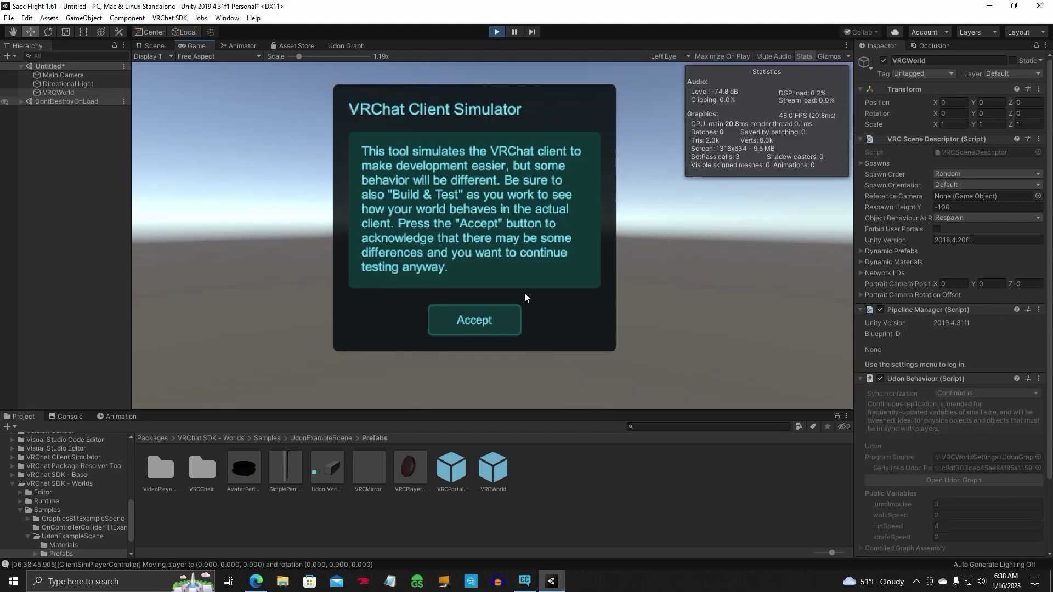
left_click(486, 326)
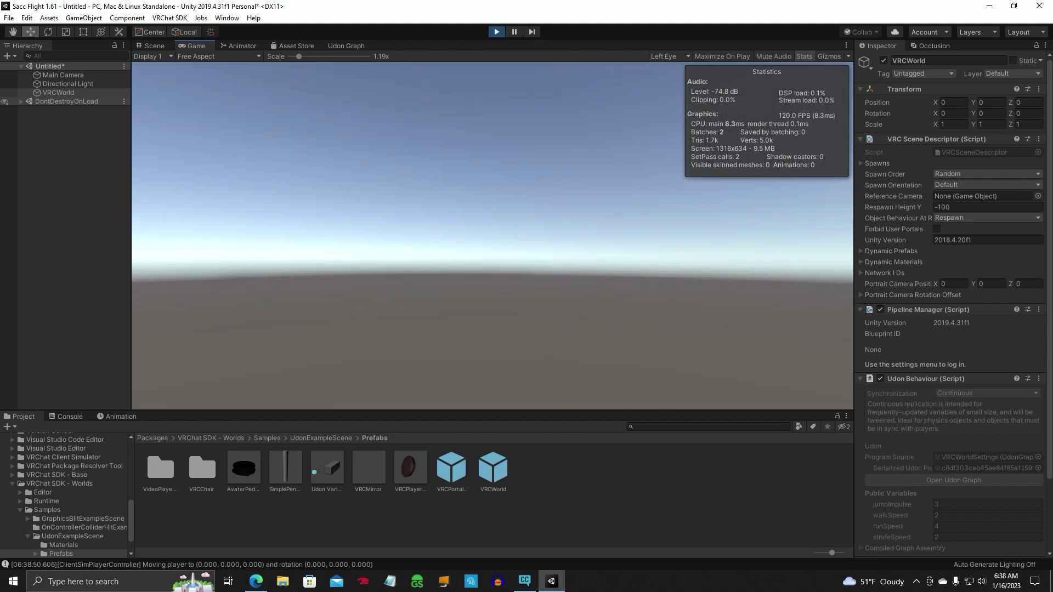
key("Escape")
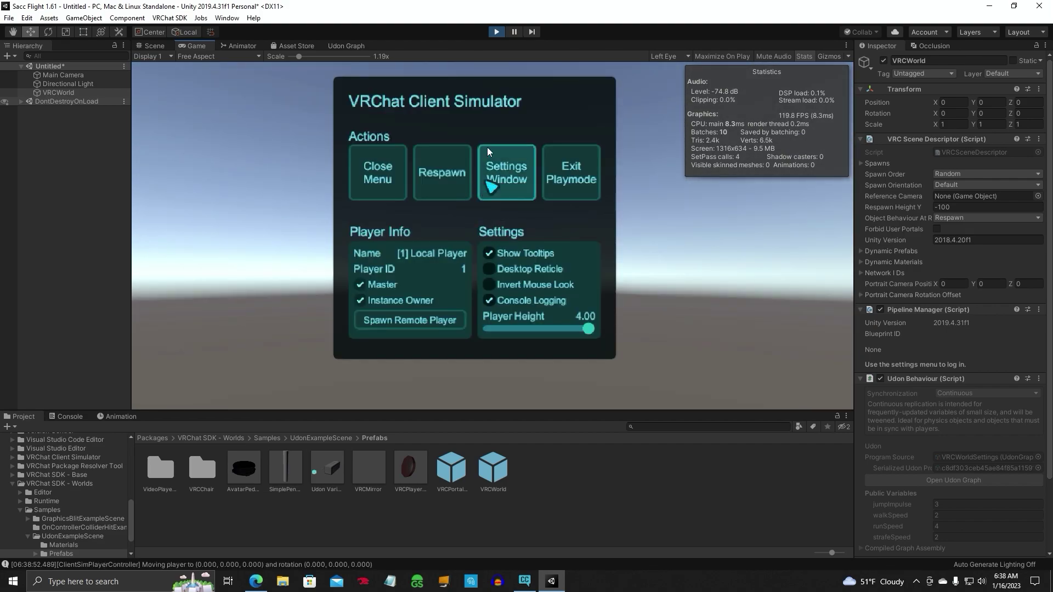
left_click(585, 181)
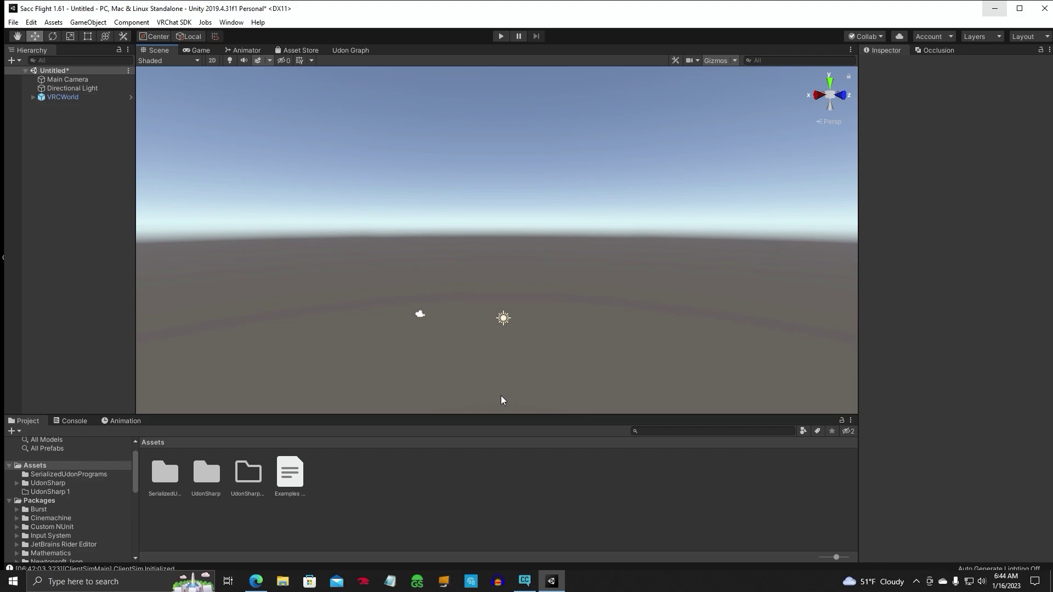
Step: Search the web for 'saccflight github' and open the SaccFlightAndVehicles repository
left_click(256, 581)
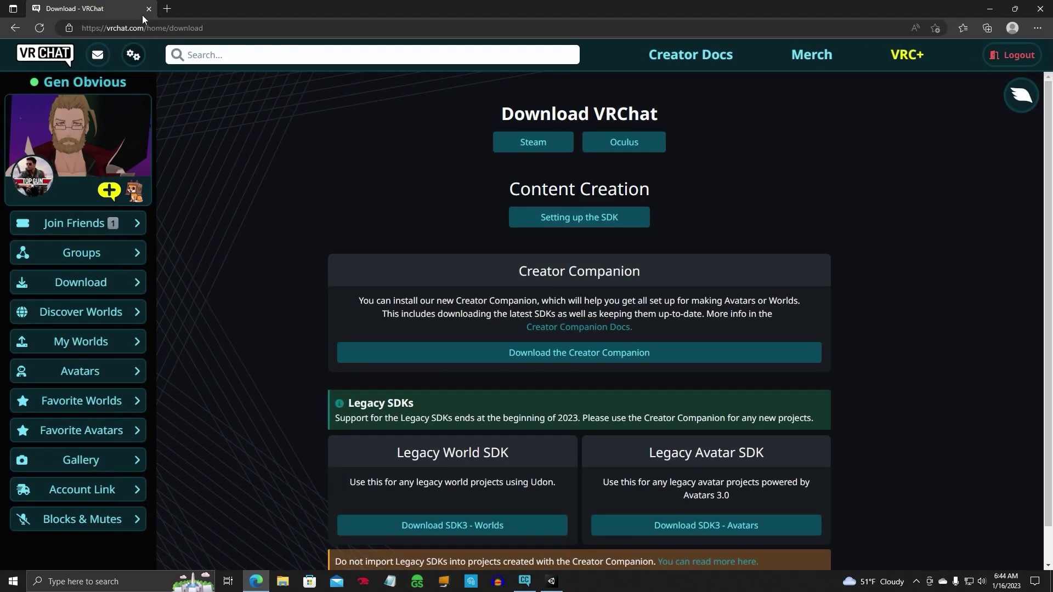
left_click(150, 28)
type("saccflight")
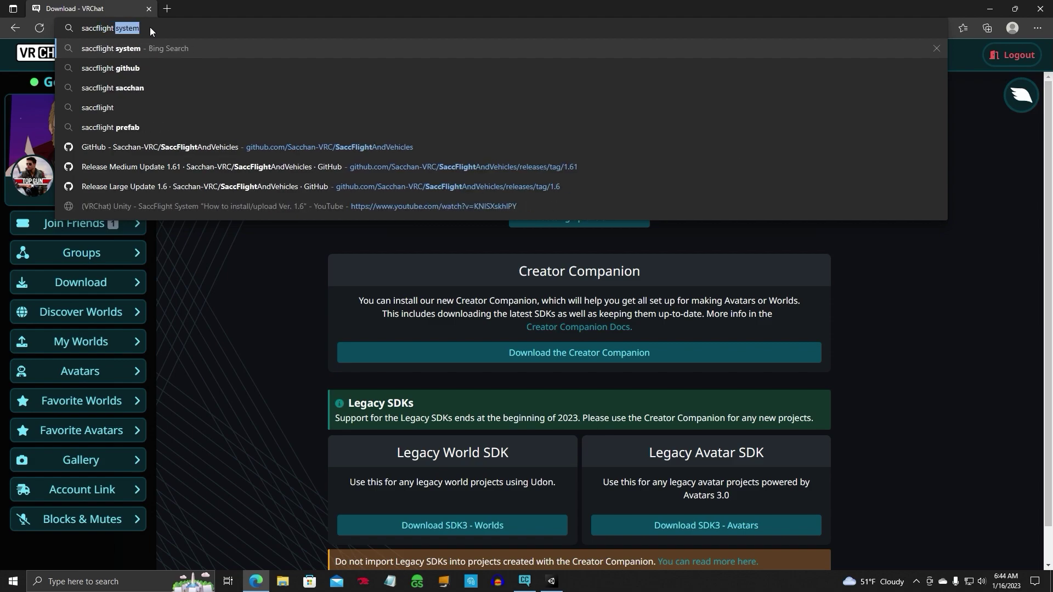
type(" github")
key("Return")
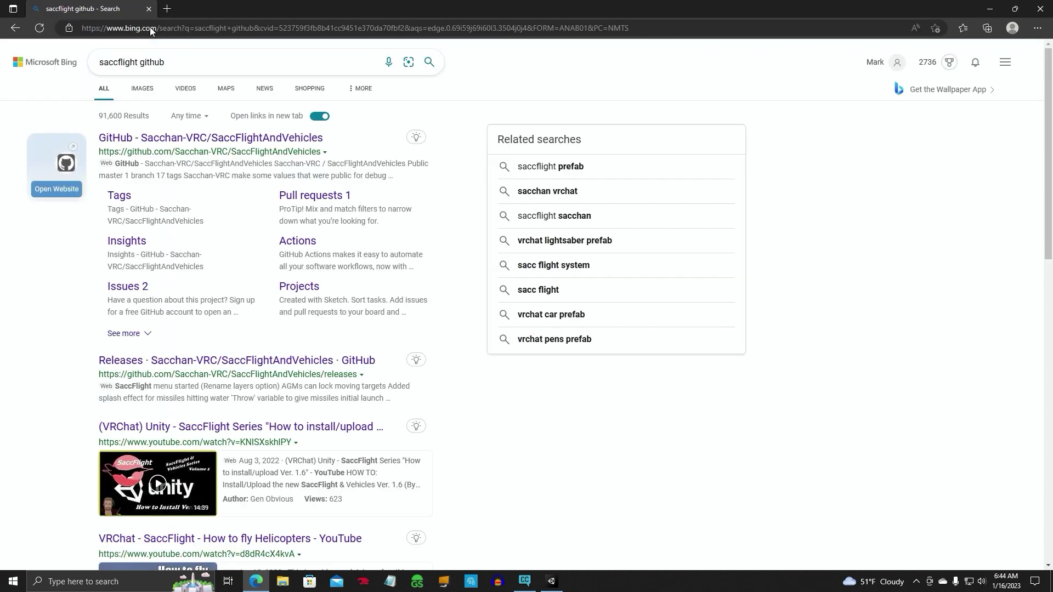
left_click(210, 138)
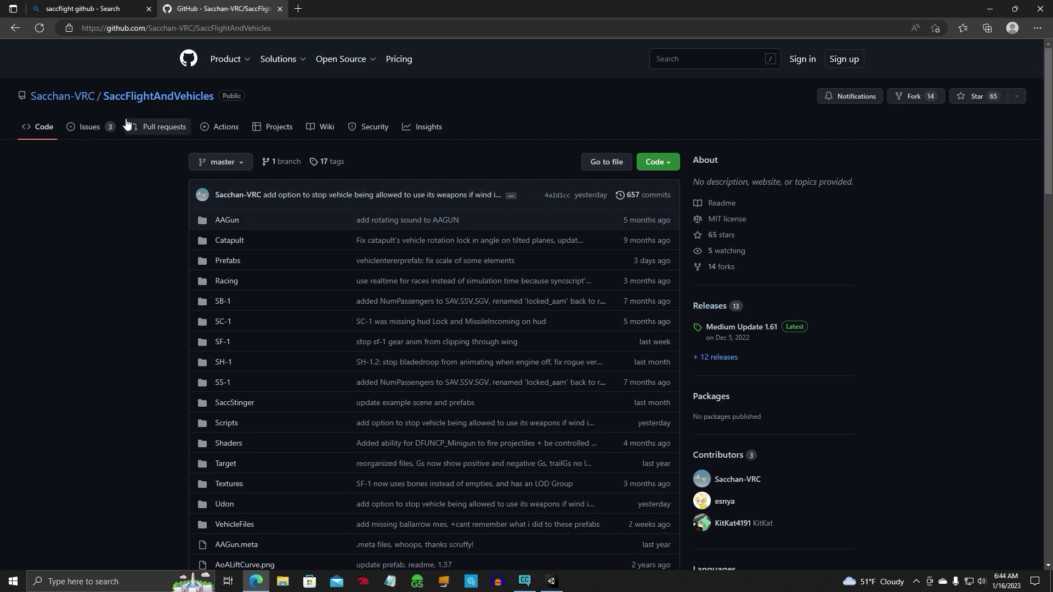
Step: Download SaccFlightAndVehicles1.61a.zip from the Medium Update 1.61 release and open it
left_click(796, 329)
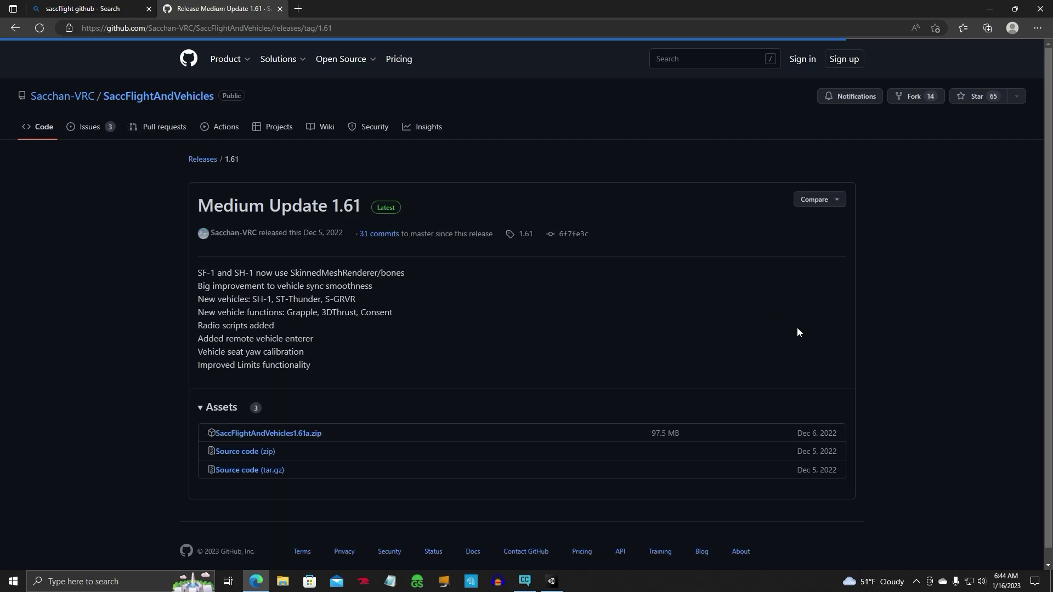
left_click(303, 437)
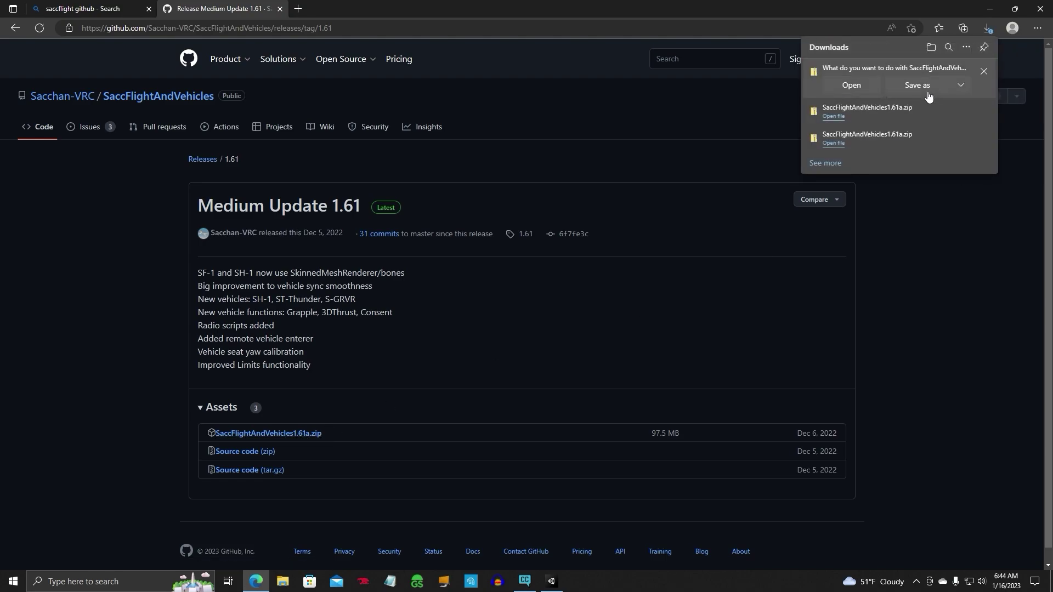
left_click(838, 86)
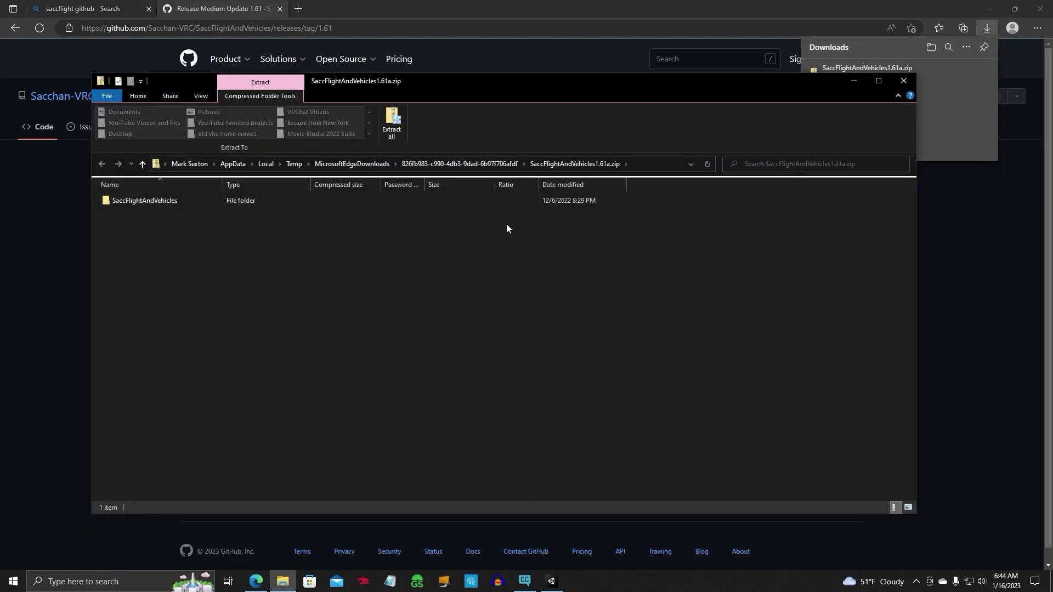
Step: Copy the SaccFlightAndVehicles folder from the zip and close the zip window
double_click(143, 202)
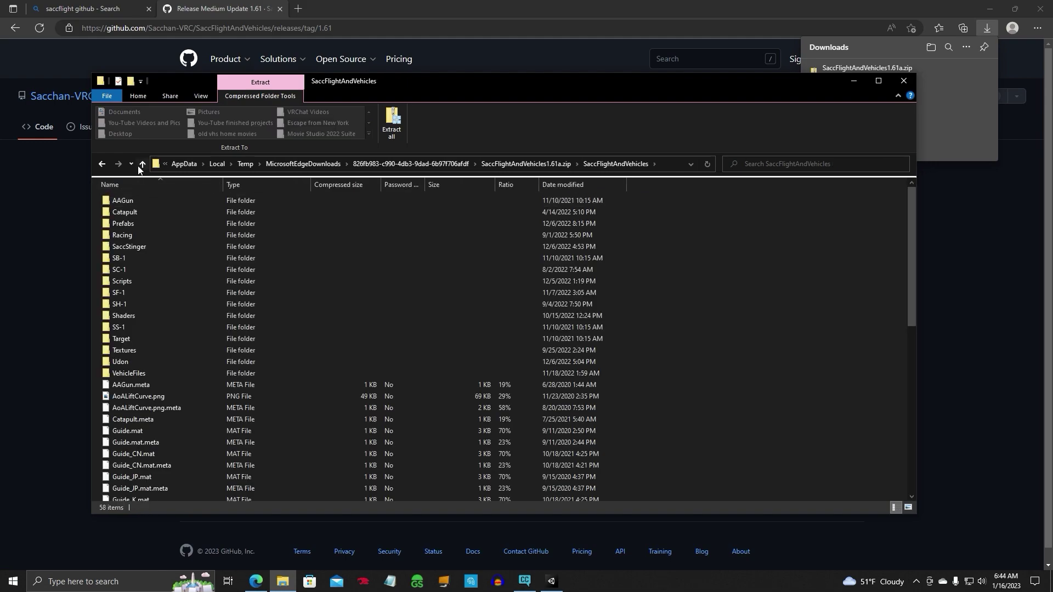
left_click(142, 163)
right_click(136, 203)
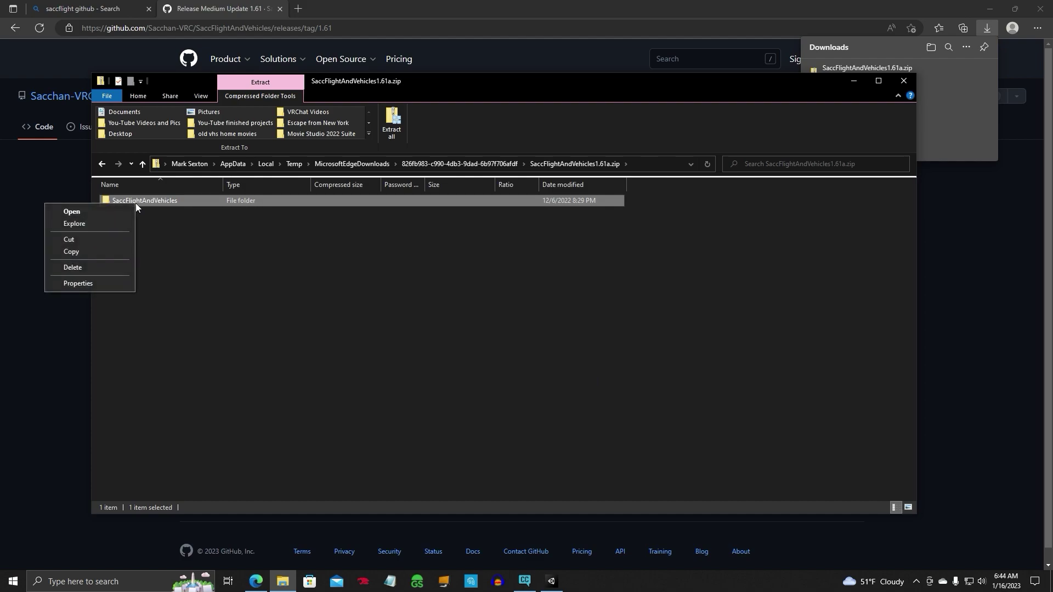
left_click(102, 254)
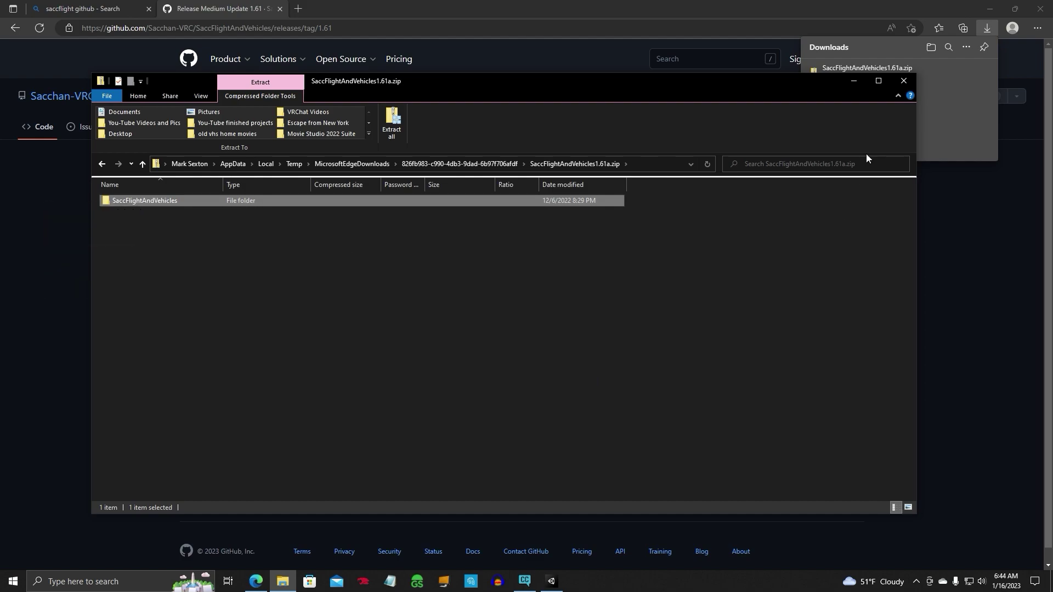
left_click(903, 81)
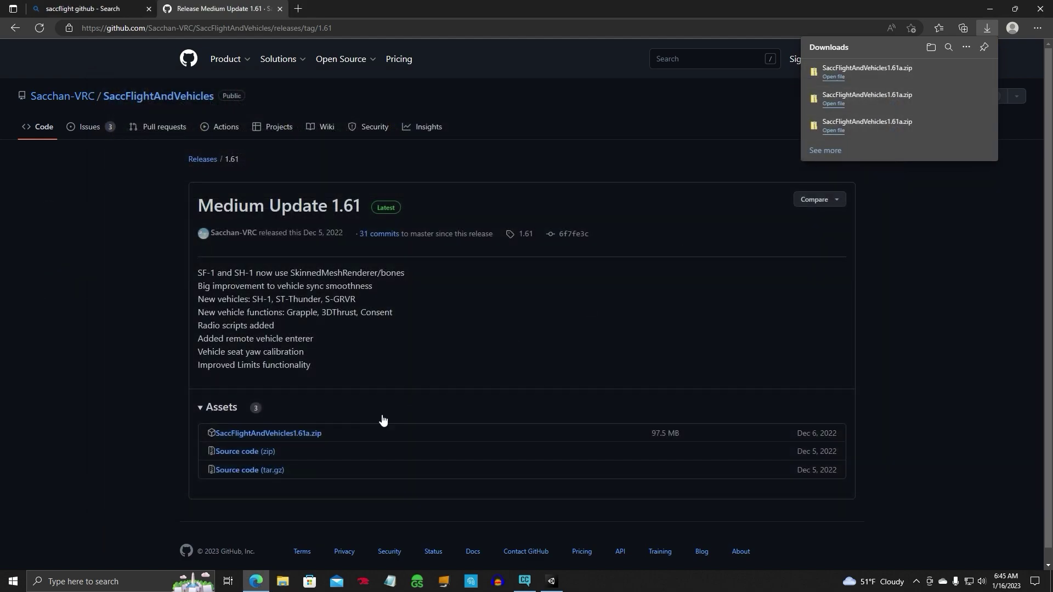
Step: In a new File Explorer window, go to Desktop > Sacc Flight 1.61
left_click(285, 580)
double_click(129, 220)
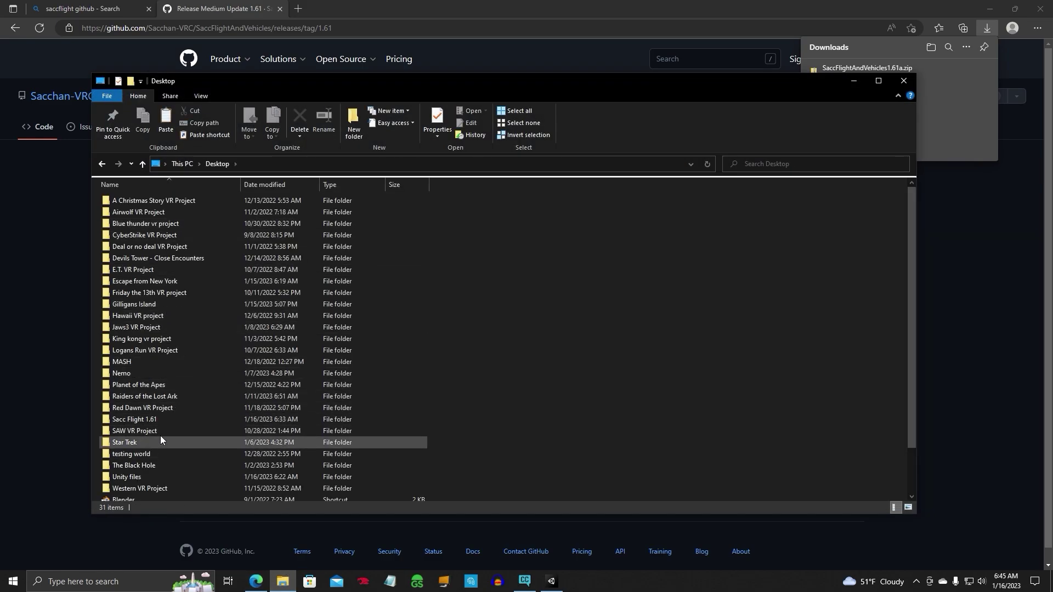
double_click(166, 420)
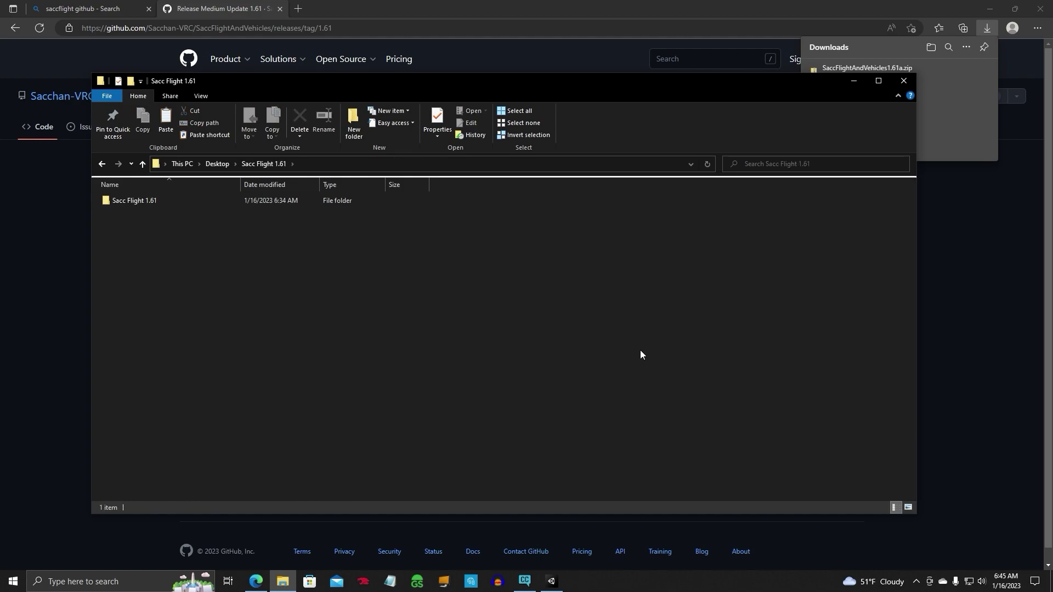
Step: Paste SaccFlightAndVehicles into the project's Assets folder and close Explorer after all 1,503 items copy
double_click(152, 202)
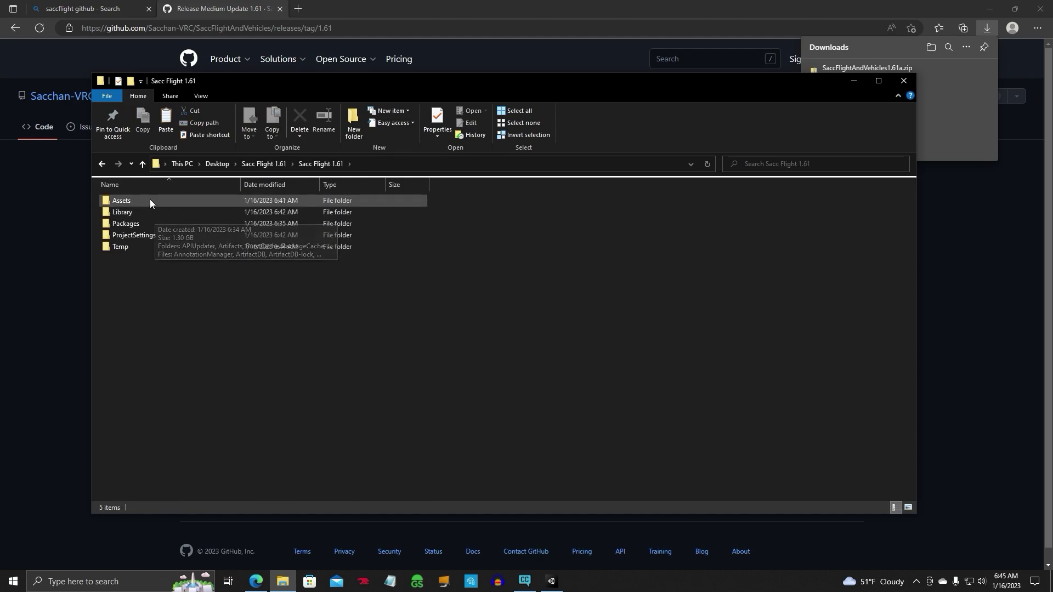
double_click(150, 200)
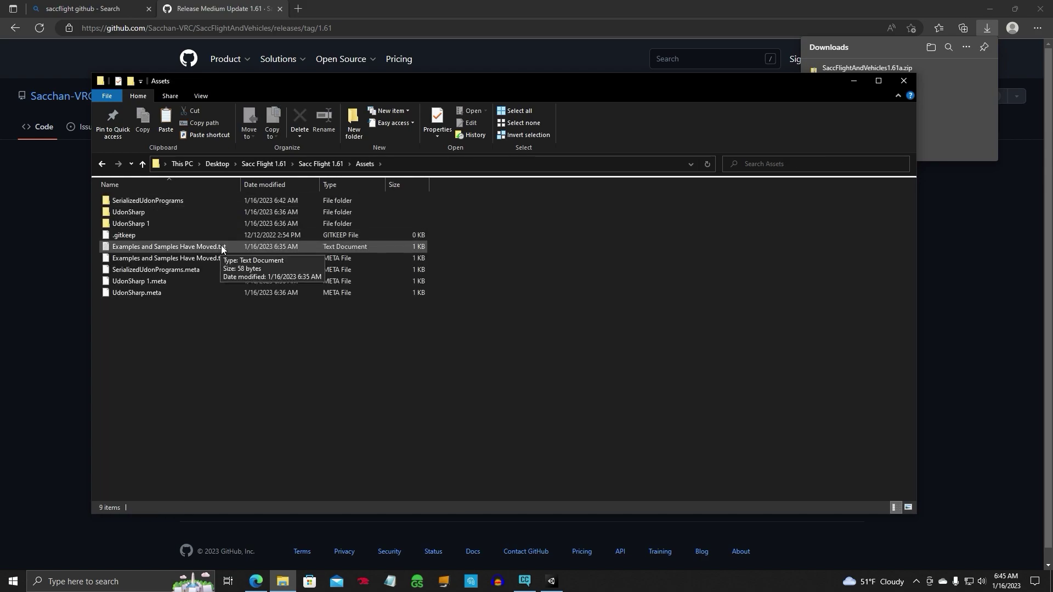
left_click(165, 122)
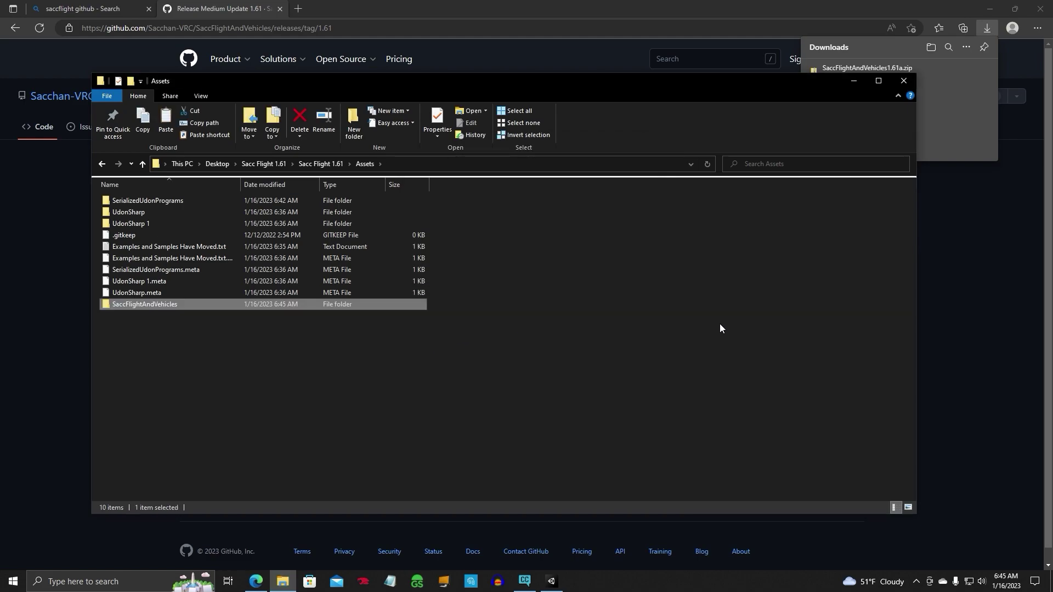
left_click(903, 81)
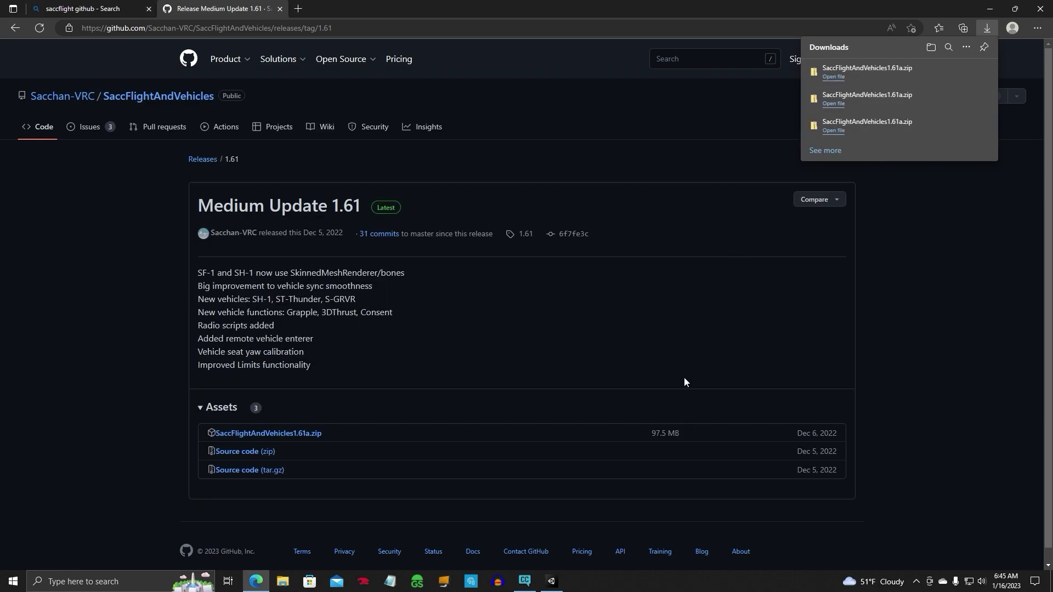
Step: Return to Unity, let its 88 scripts compile, and view the SaccFlightAndVehicles folder contents
left_click(551, 581)
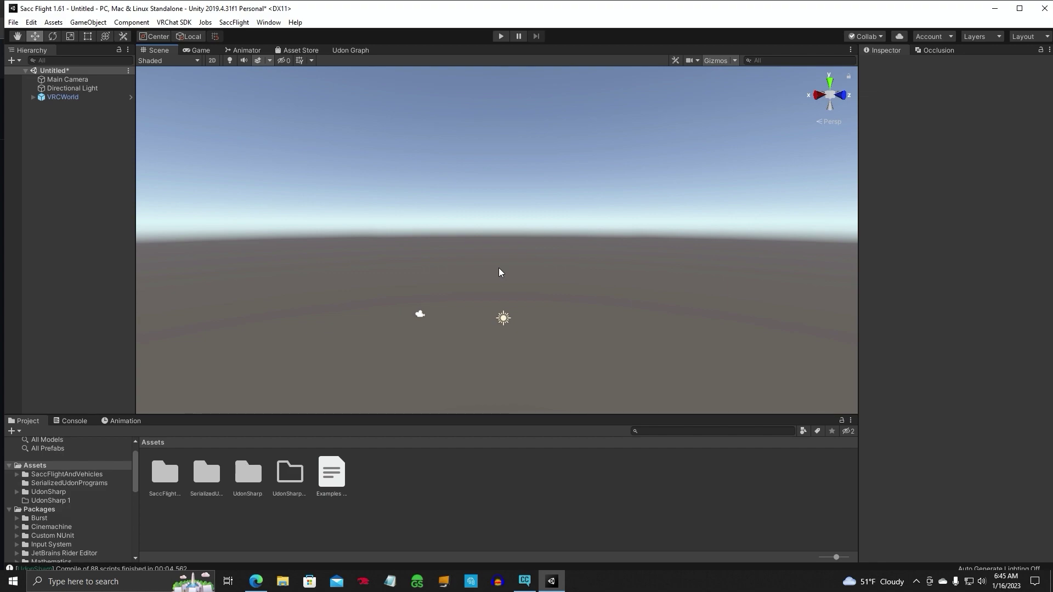
left_click(69, 474)
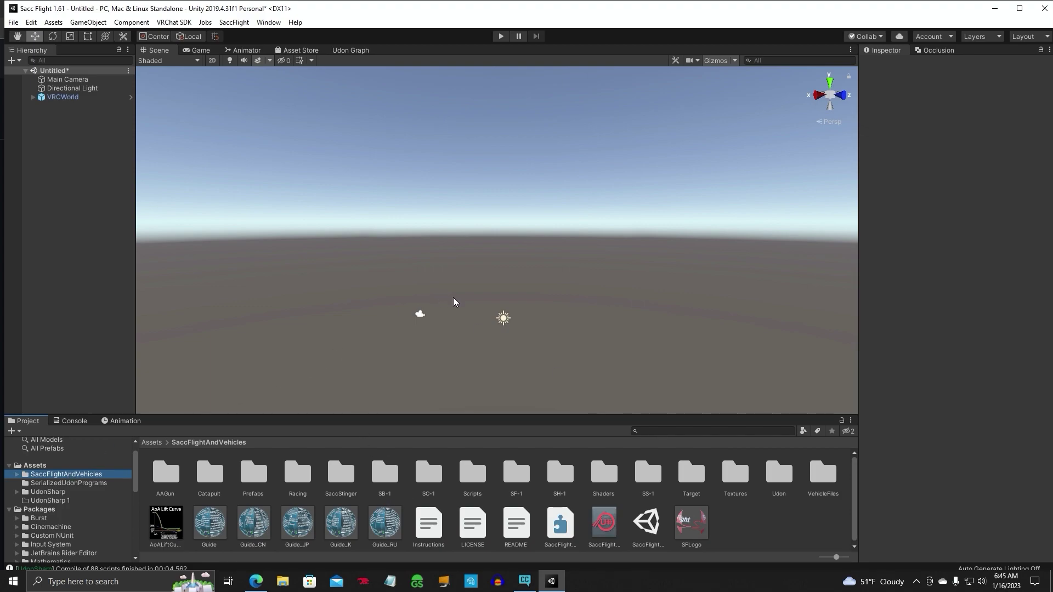
Step: Test the scene in Play mode with the Client Simulator, then exit back to editing
left_click(501, 37)
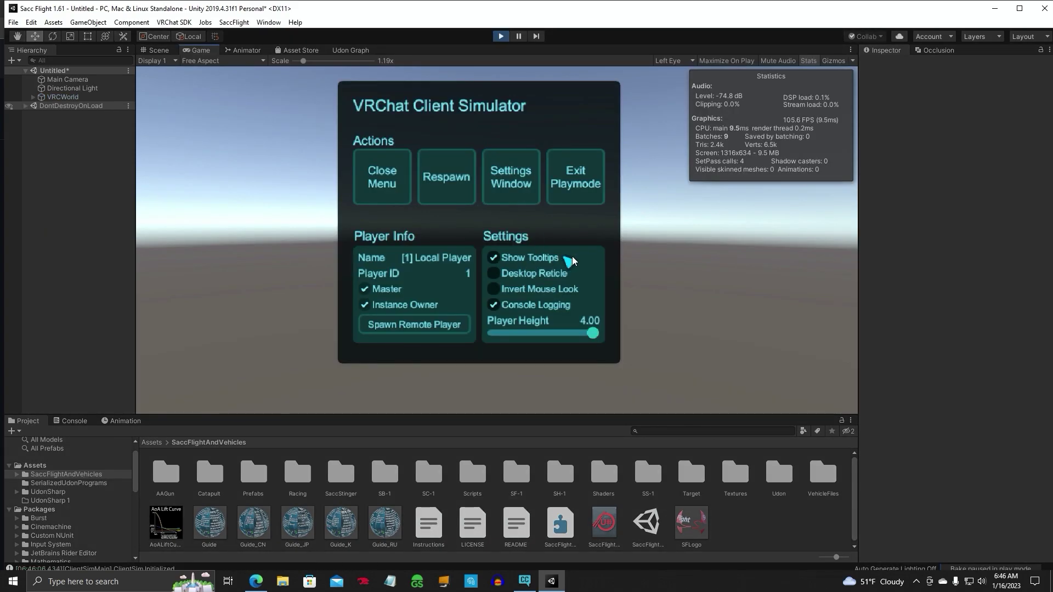
left_click(379, 177)
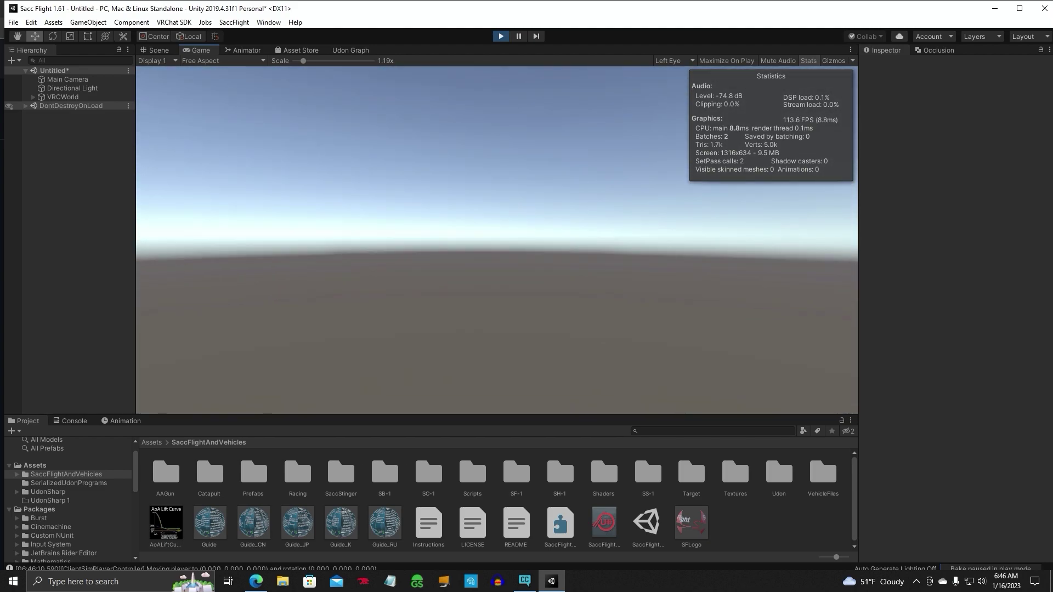
key("Escape")
left_click(577, 177)
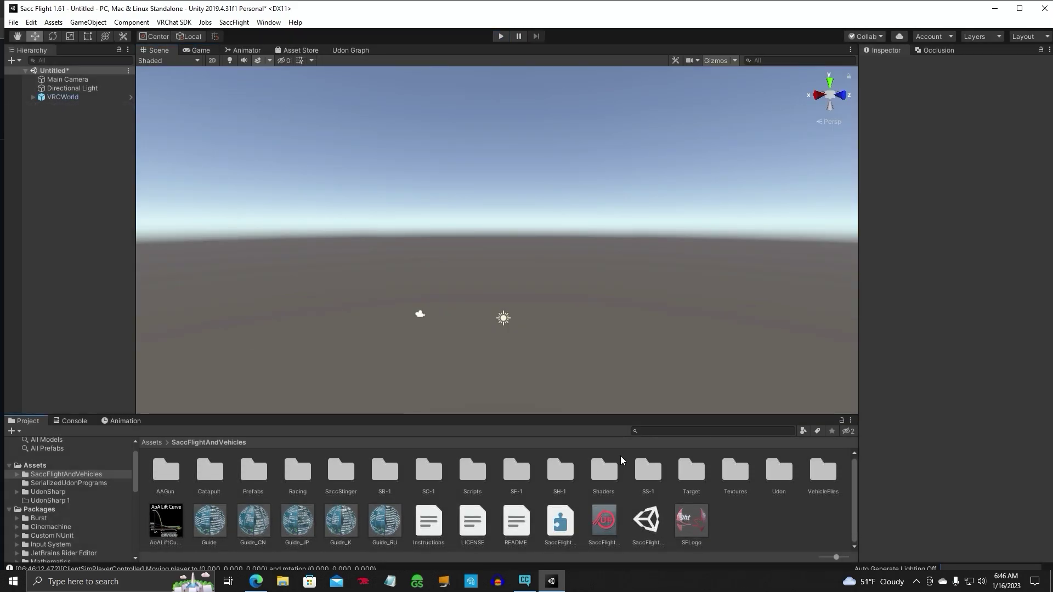
Step: Load the SaccFlightExample scene into the Hierarchy alongside the Untitled scene
left_click_drag(651, 525, 87, 80)
right_click(87, 81)
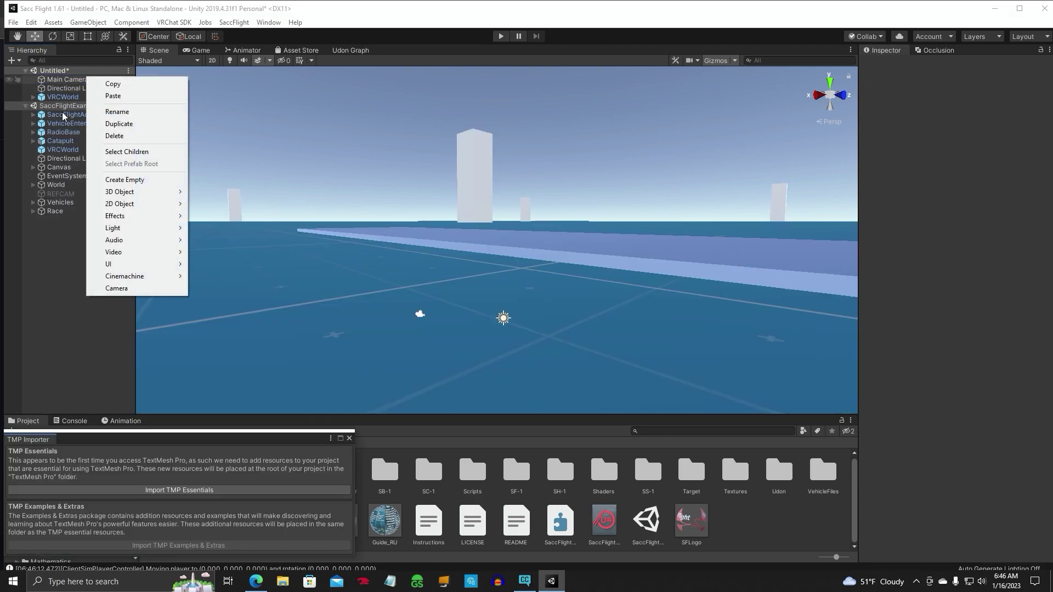
key("Escape")
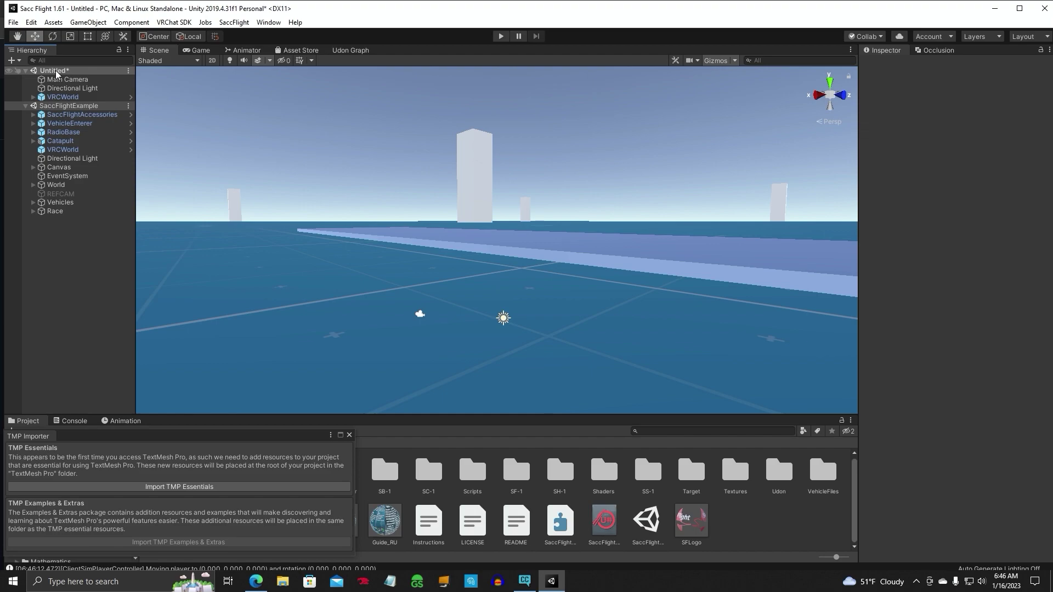
Step: Remove the Untitled scene without saving and close the TextMesh Pro importer
right_click(57, 72)
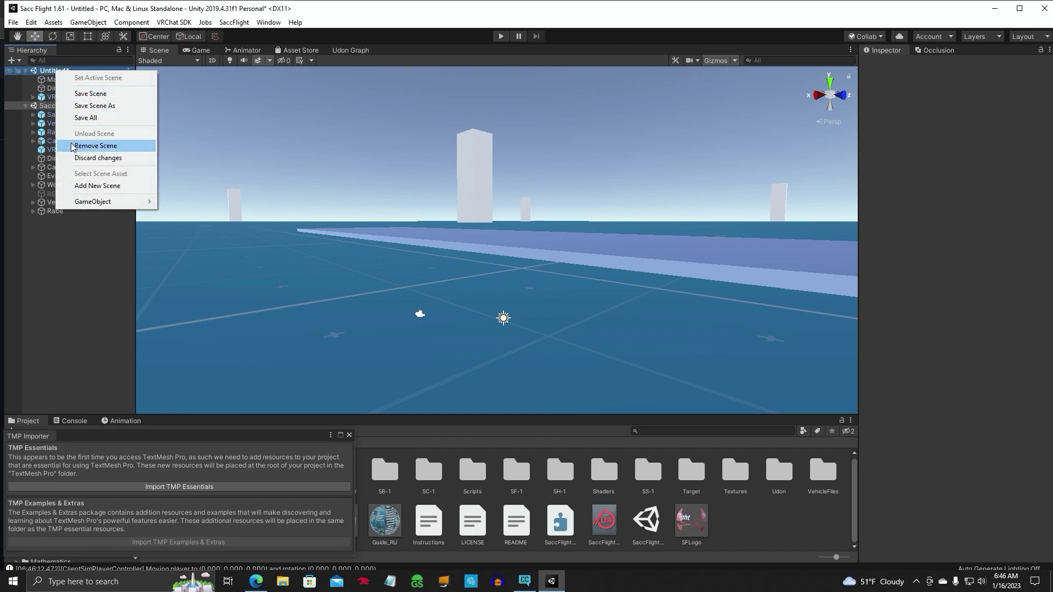
left_click(95, 146)
left_click(557, 321)
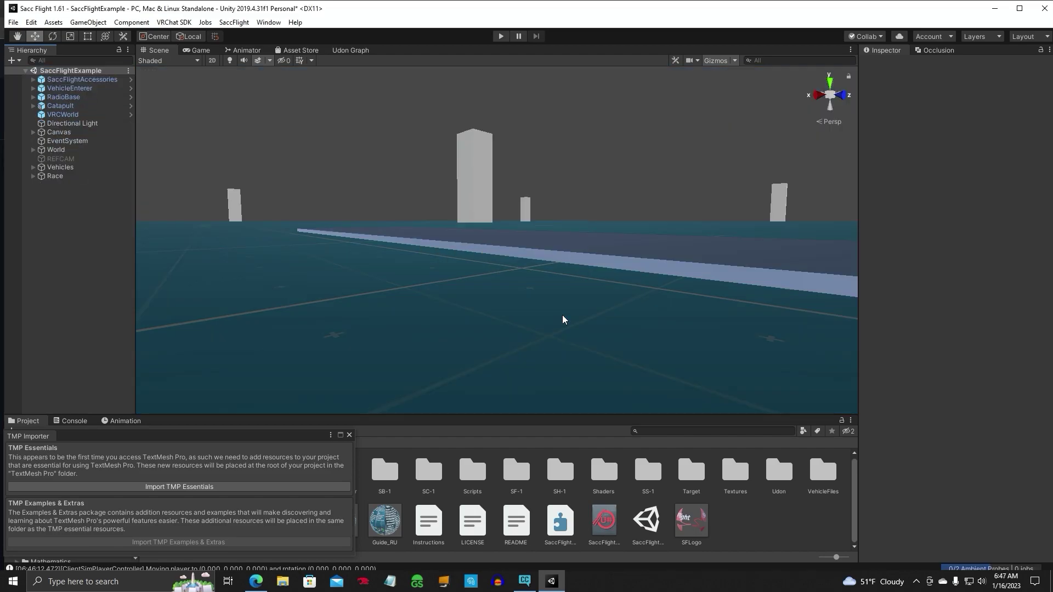
right_click_drag(340, 275, 614, 322)
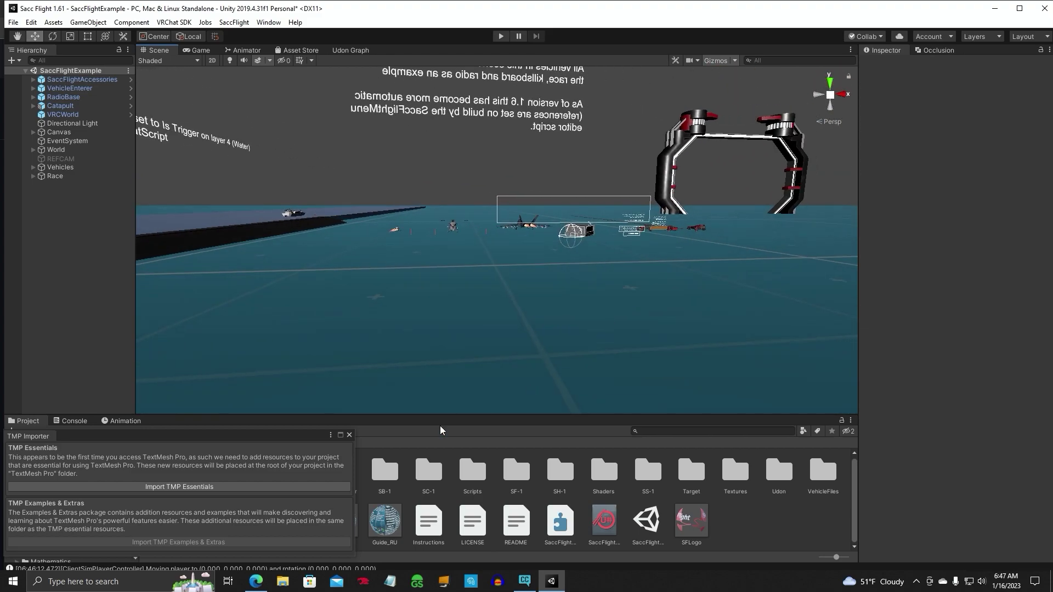
left_click(349, 435)
Step: Review VRCWorld's Scene Descriptor and Udon settings: walkSpeed 2, runSpeed 4, jumpImpulse 3
right_click_drag(643, 345, 557, 331)
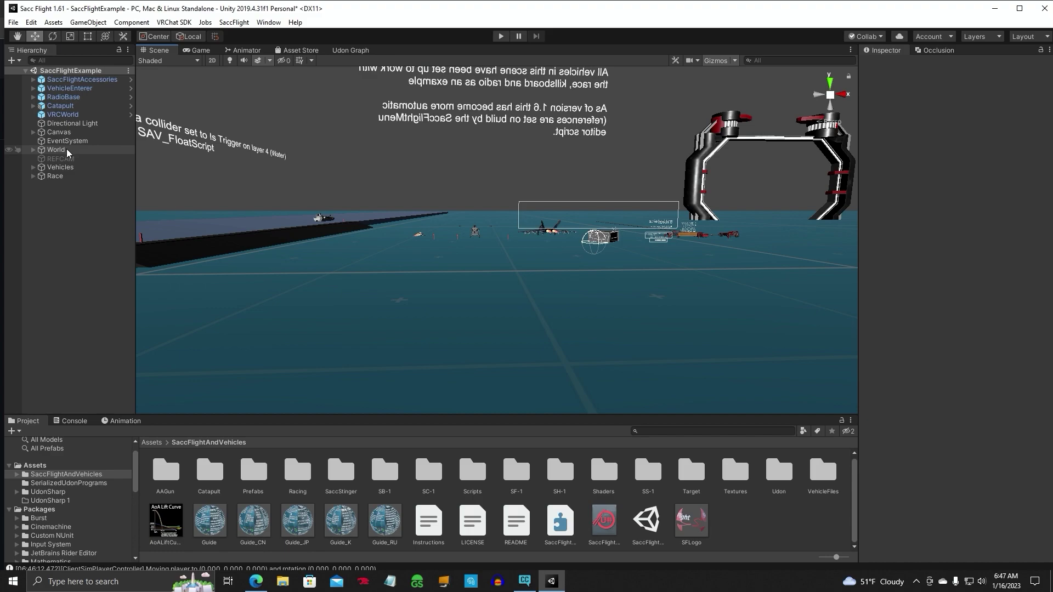
left_click(69, 115)
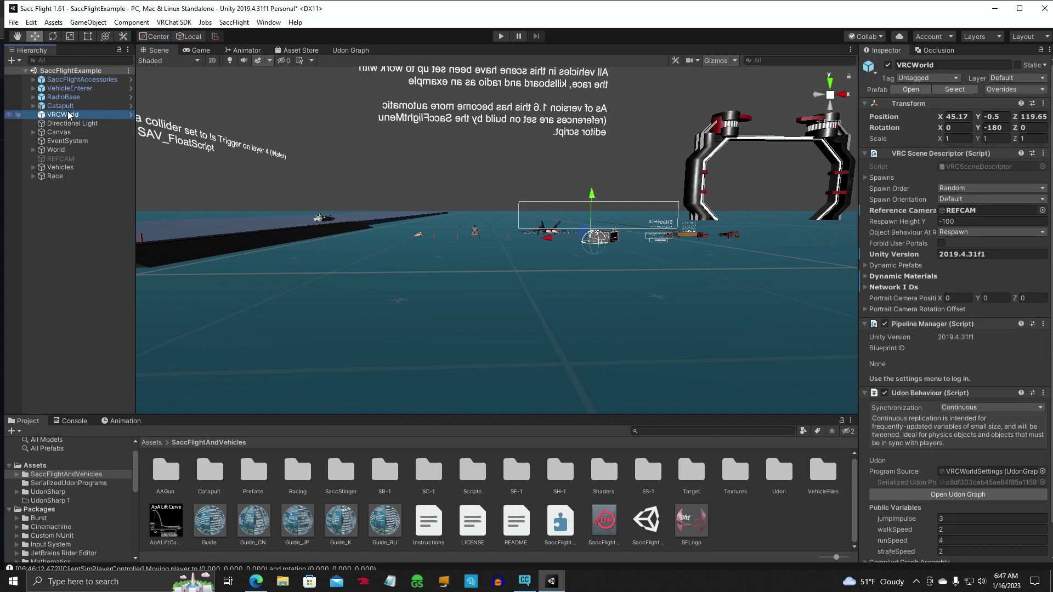
scroll(923, 361, "down", 3)
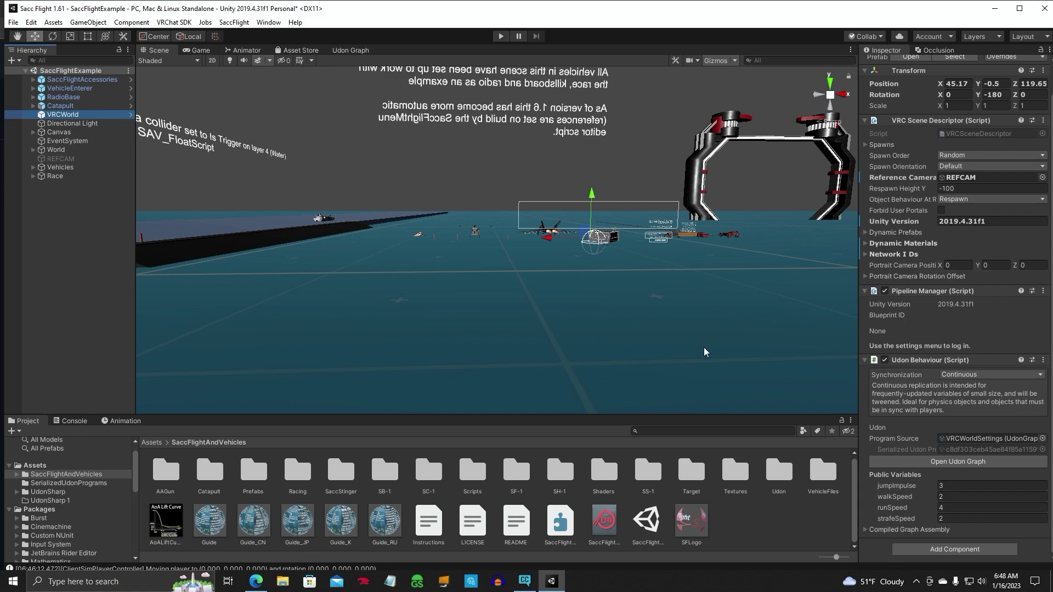
mouse_move(571, 325)
left_mouse_down("alt")
mouse_move(591, 314)
mouse_move(579, 327)
left_mouse_up("alt")
Step: Place the ST-Thunder_Main car and SH-1Main helicopter prefabs in front of the parked vehicles
scroll(575, 329, "up", 3)
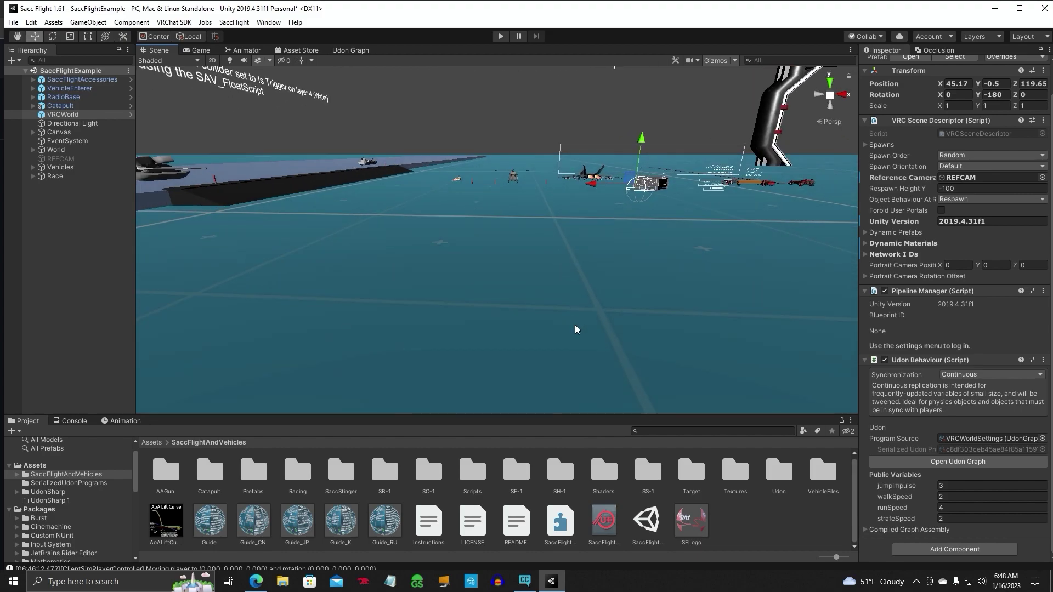
right_click_drag(576, 329, 609, 314, "alt")
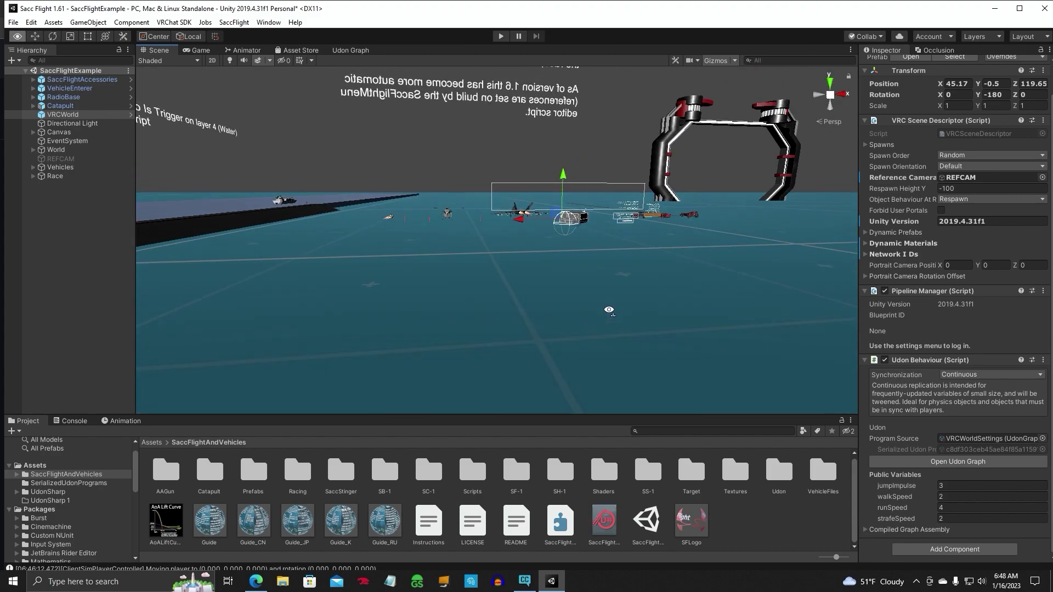
double_click(255, 481)
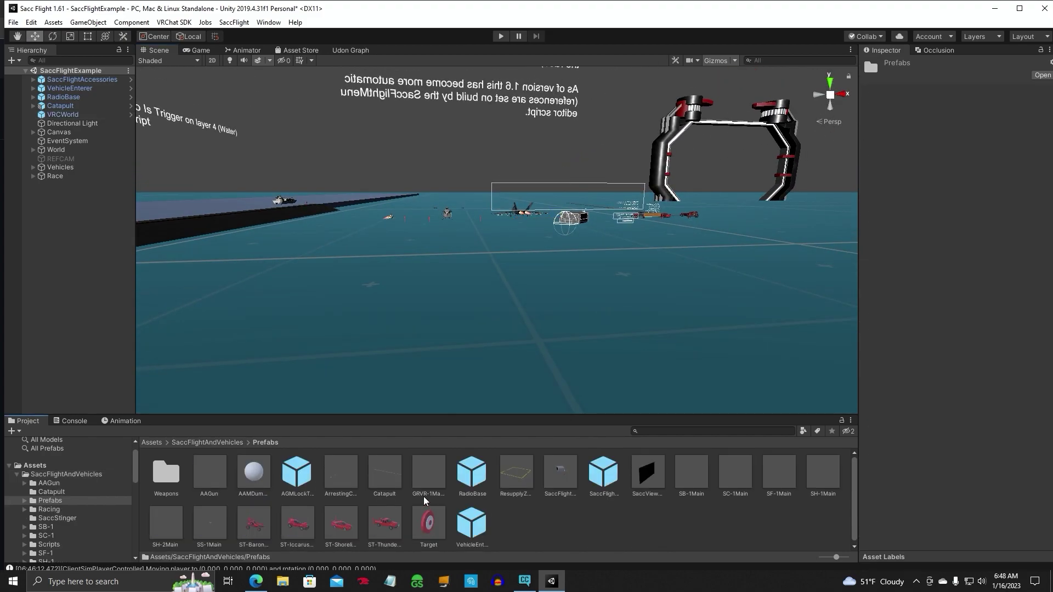
left_click_drag(384, 524, 293, 350)
left_click_drag(823, 473, 629, 353)
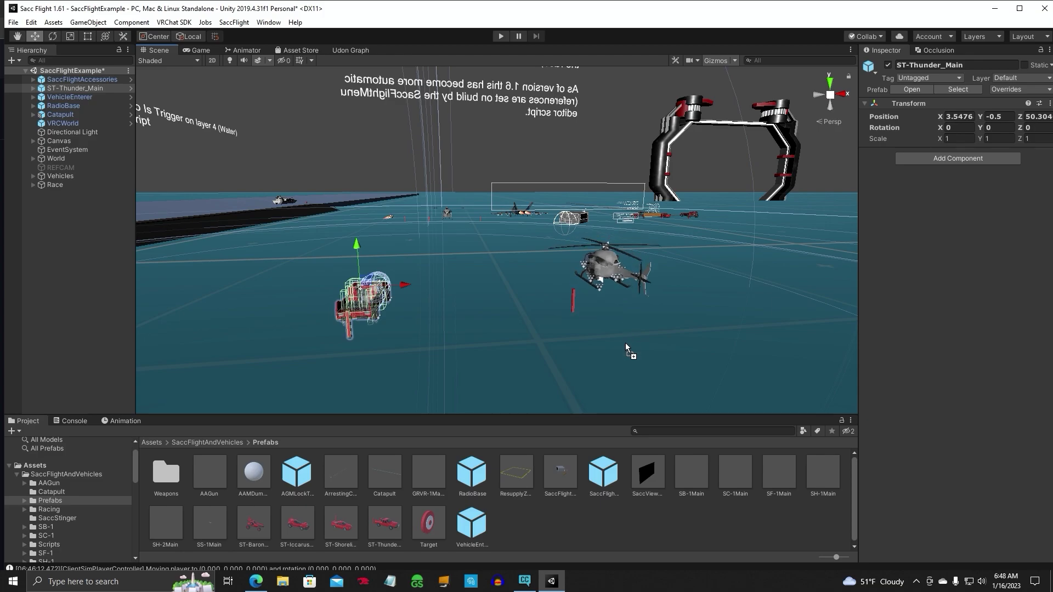
mouse_move(630, 352)
right_mouse_down()
mouse_move(592, 338)
mouse_move(602, 331)
mouse_move(641, 358)
right_mouse_up()
Step: Fly the Scene view around to frame the new car and helicopter
key("s")
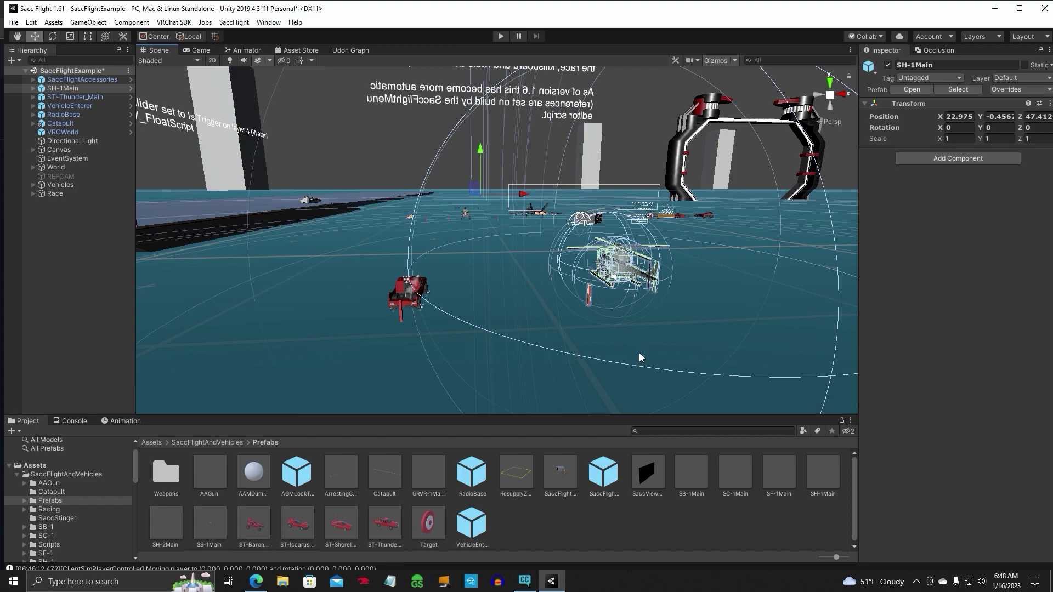
key("w")
right_click_drag(640, 357, 608, 352)
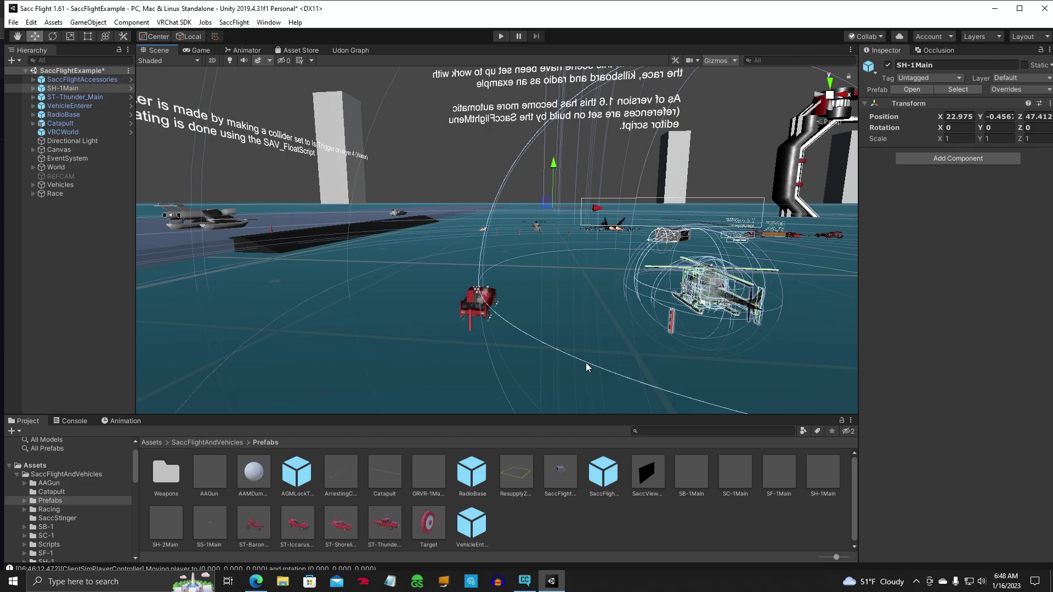
right_click_drag(588, 364, 589, 354)
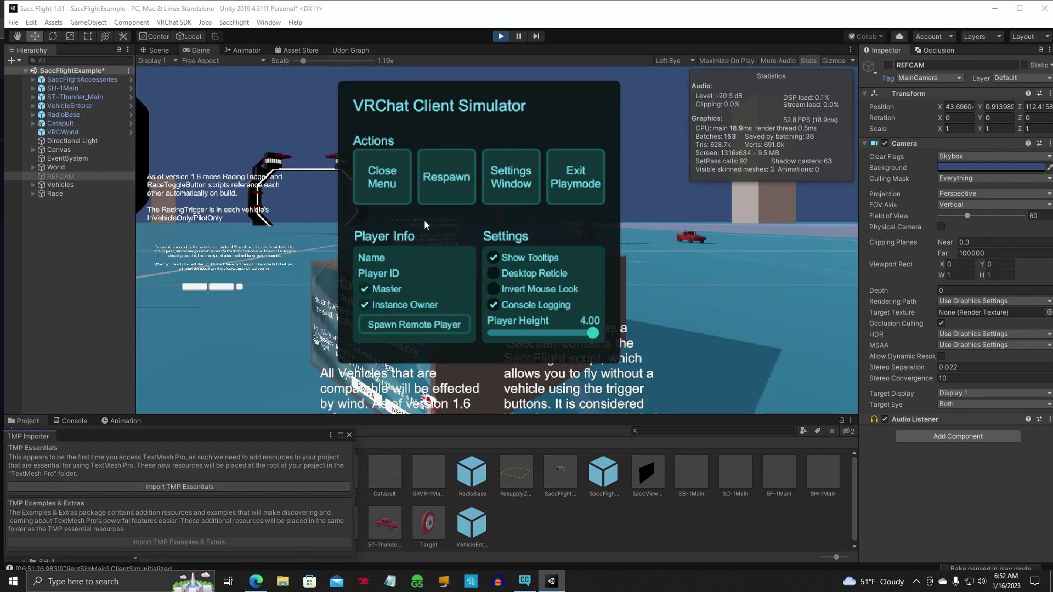
Step: Walk around the jet, red trucks and How To Fly sign in Play mode, then exit
left_click(389, 187)
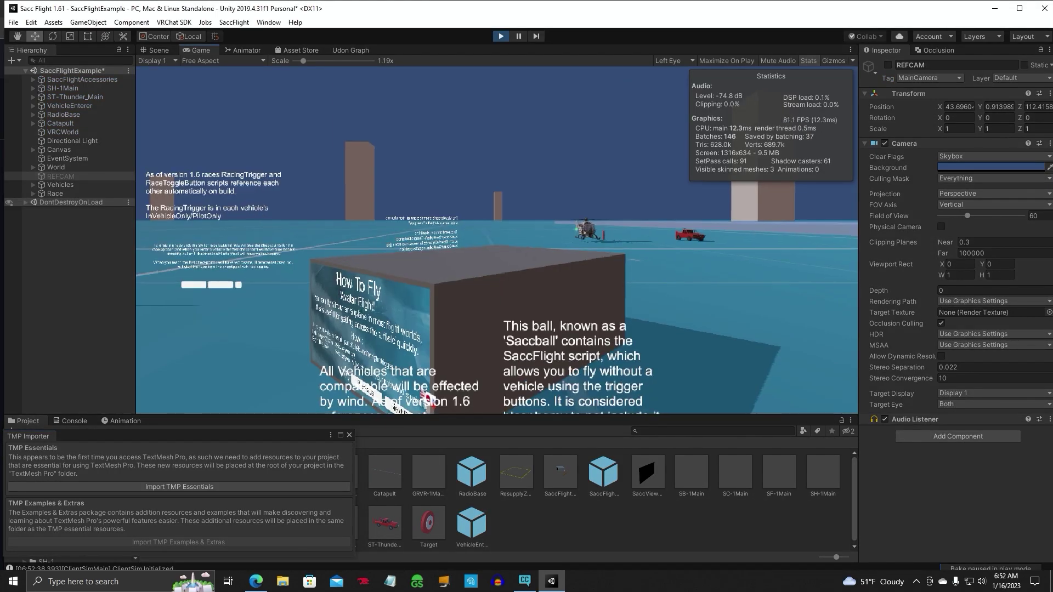
key("w")
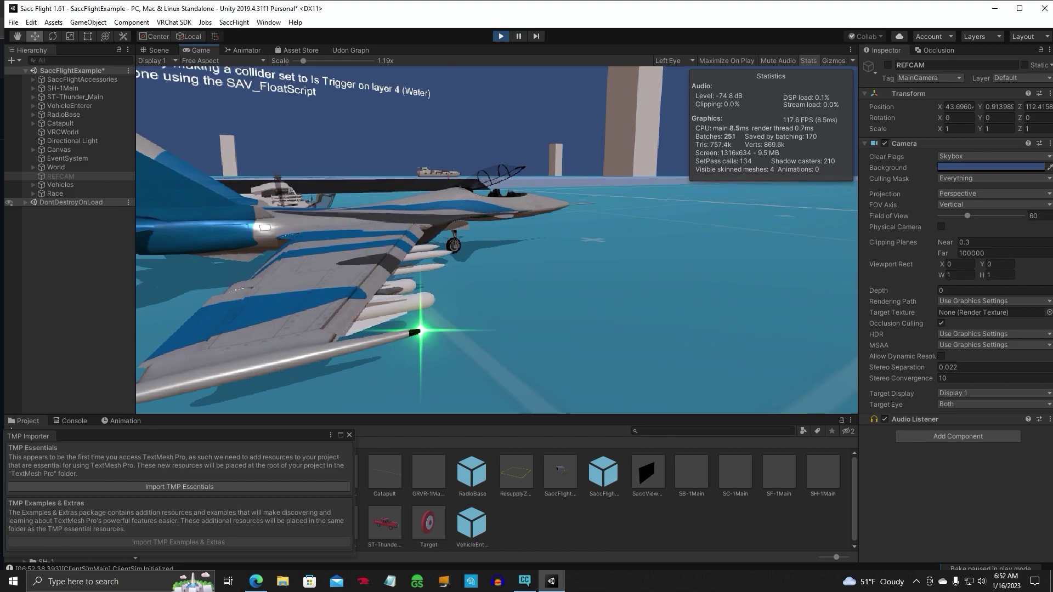
key("w")
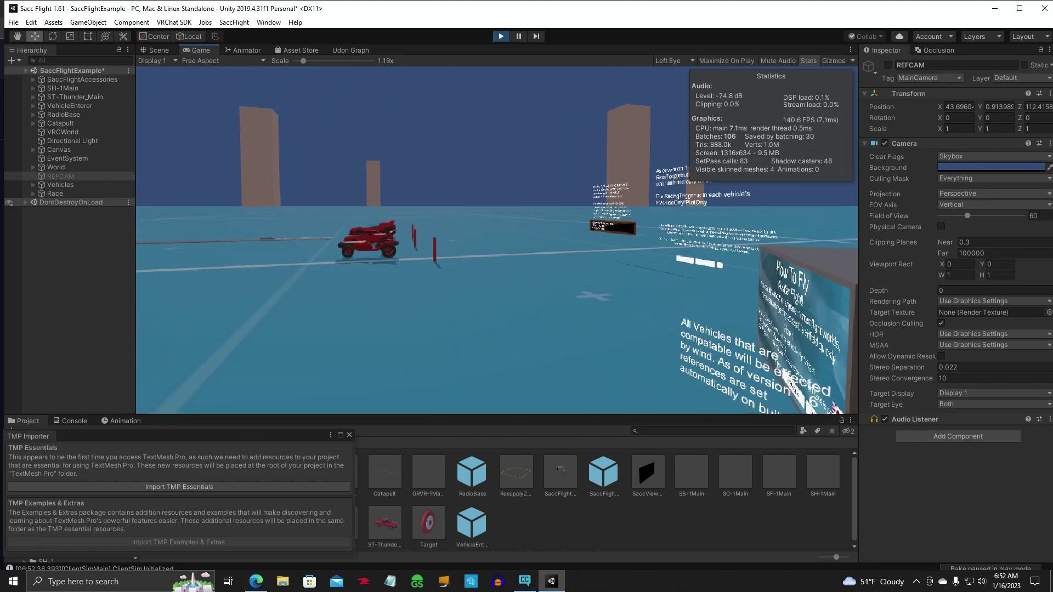
key("w")
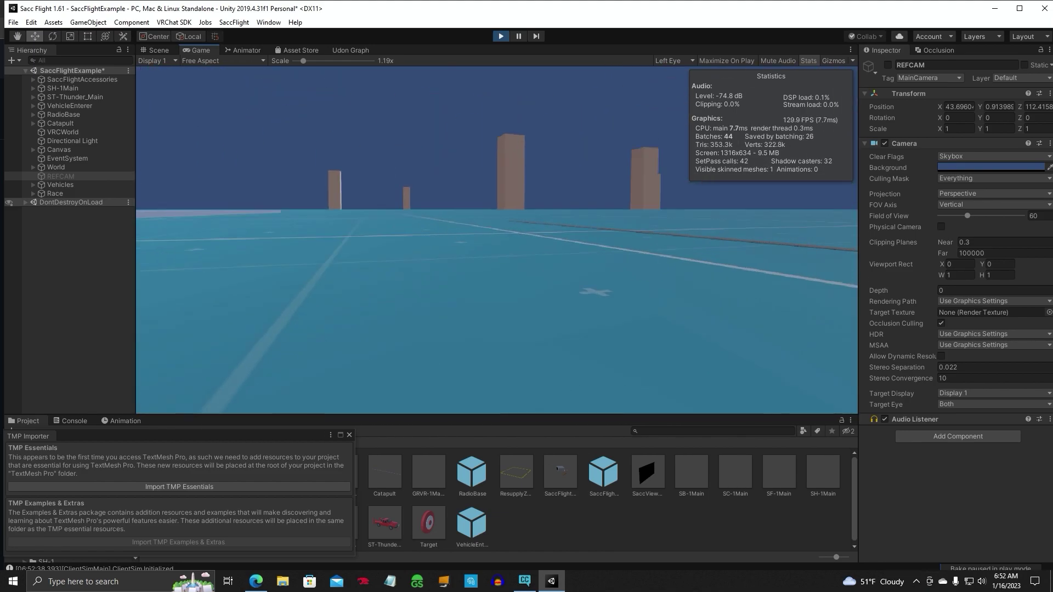
key("s")
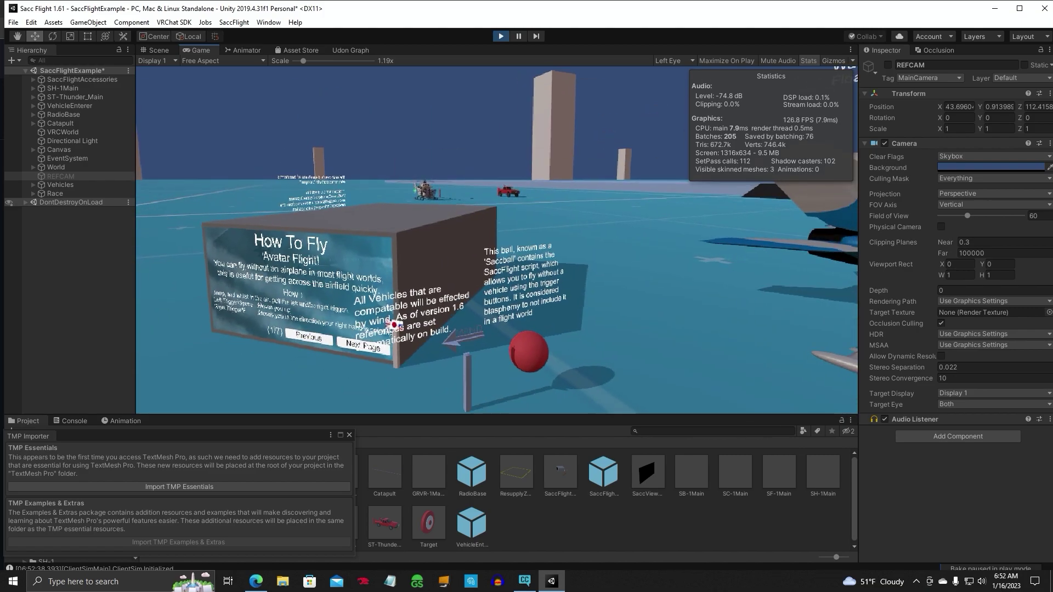
key("w")
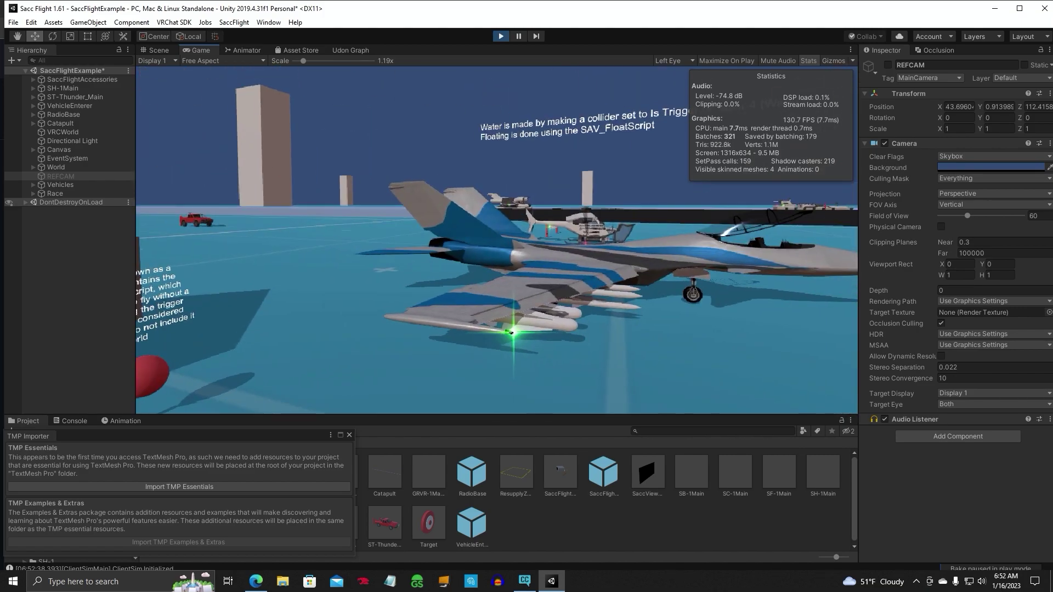
key("s")
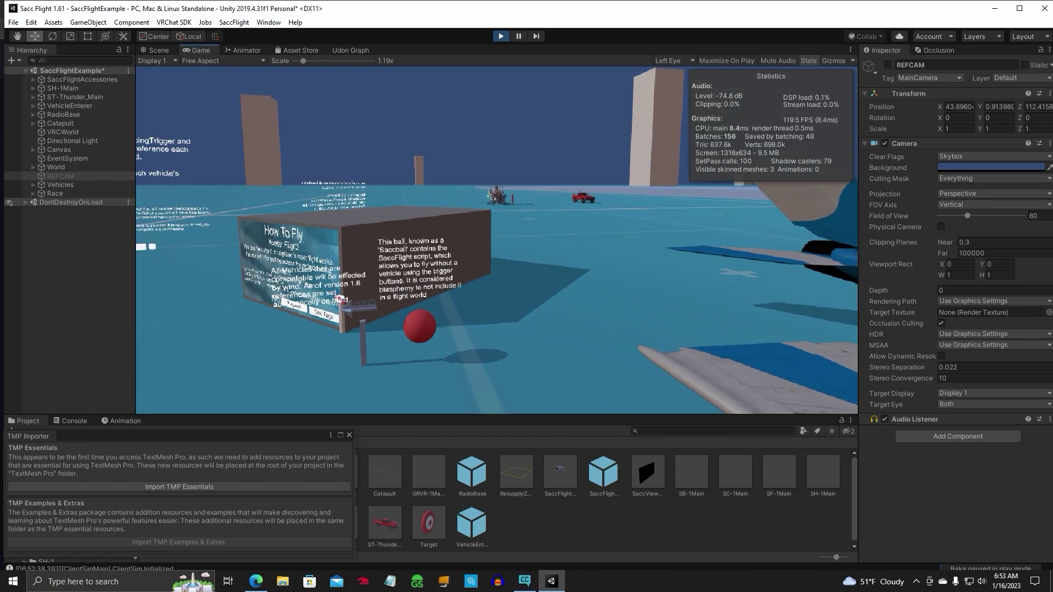
key("Escape")
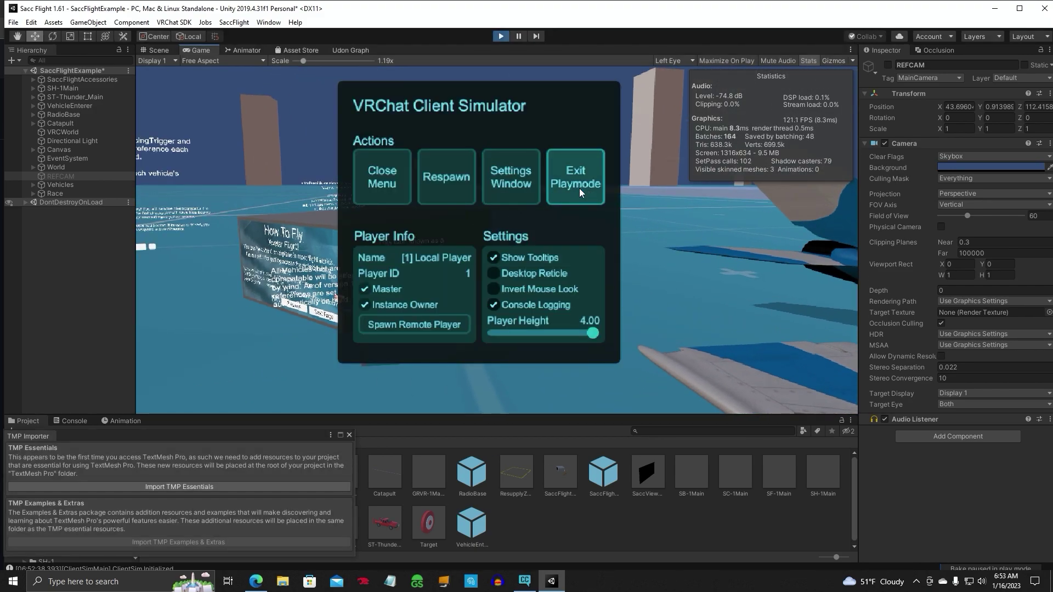
left_click(579, 188)
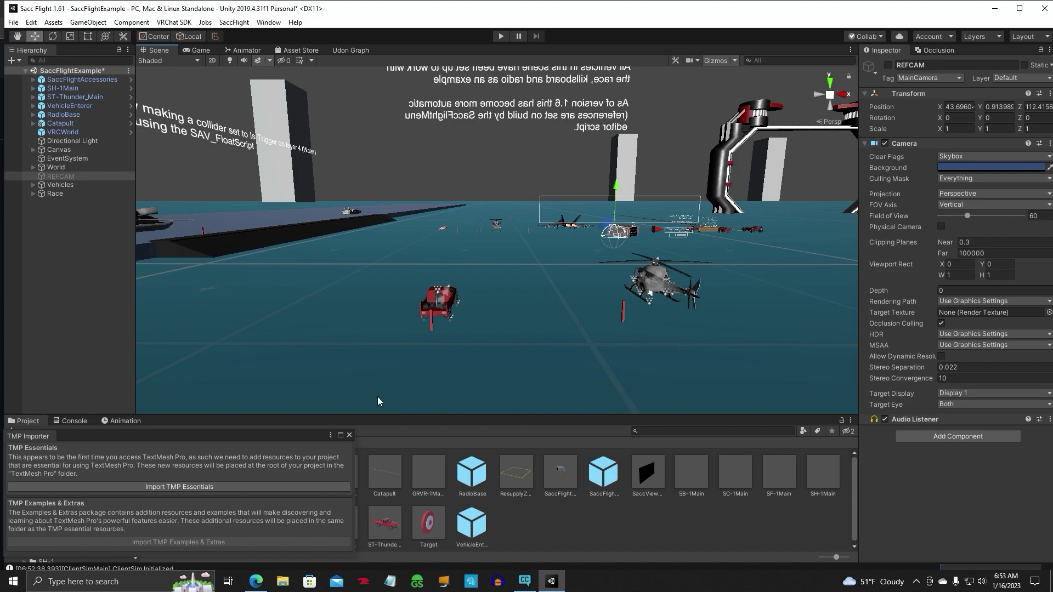
Step: Close the TextMesh Pro importer and orbit the Scene view around the new car and helicopter
left_click(349, 436)
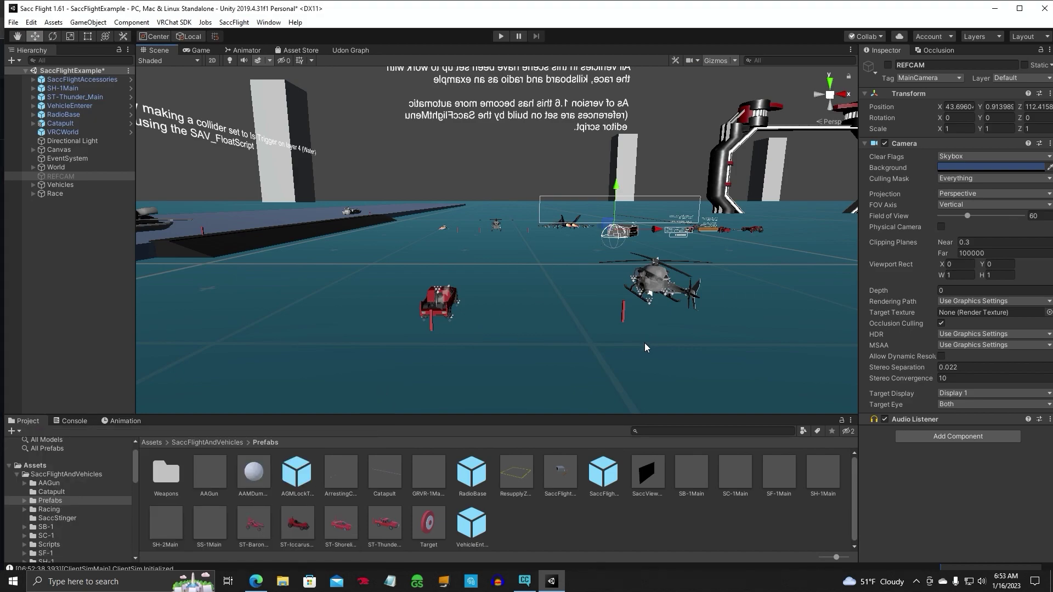
right_click_drag(651, 346, 543, 333)
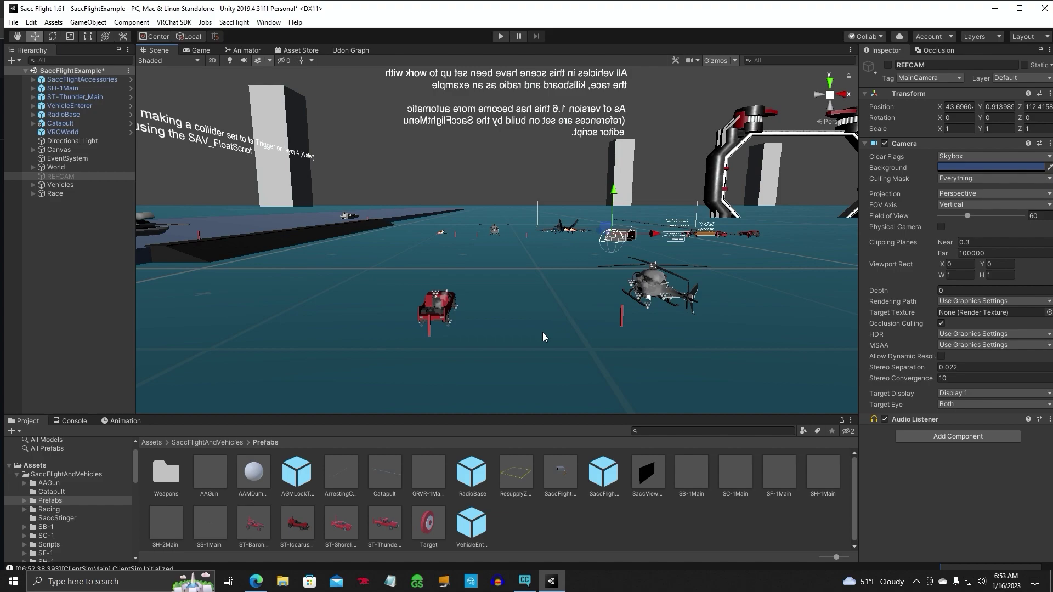
right_click_drag(534, 324, 541, 380)
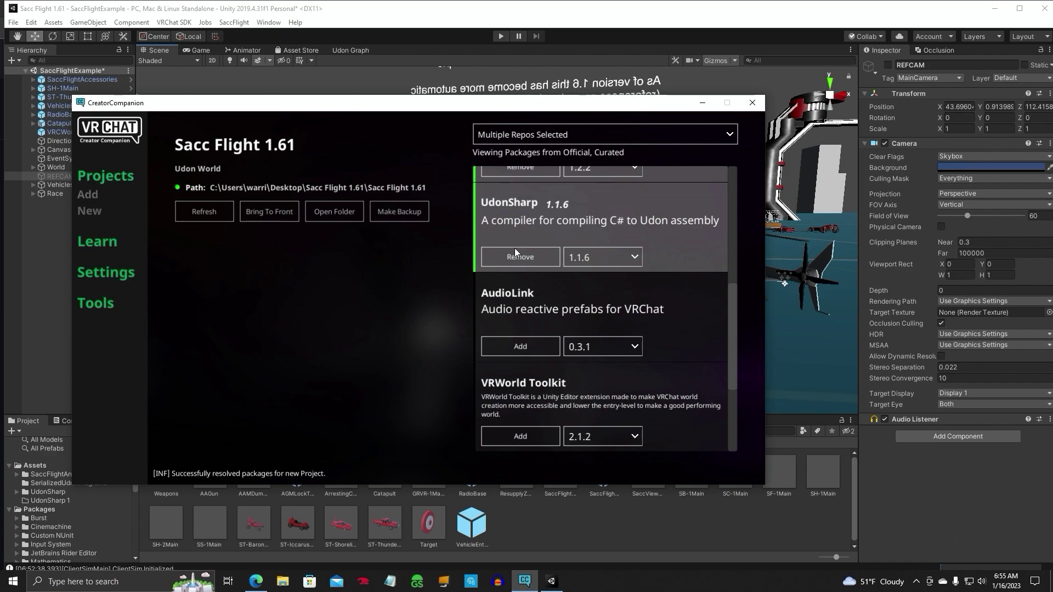
Step: Scroll the Sacc Flight 1.61 package list: VRChat SDK 3.1.10, Client Simulator, UdonSharp 1.1.6, Package Resolver 0.1.17
left_click_drag(733, 309, 733, 190)
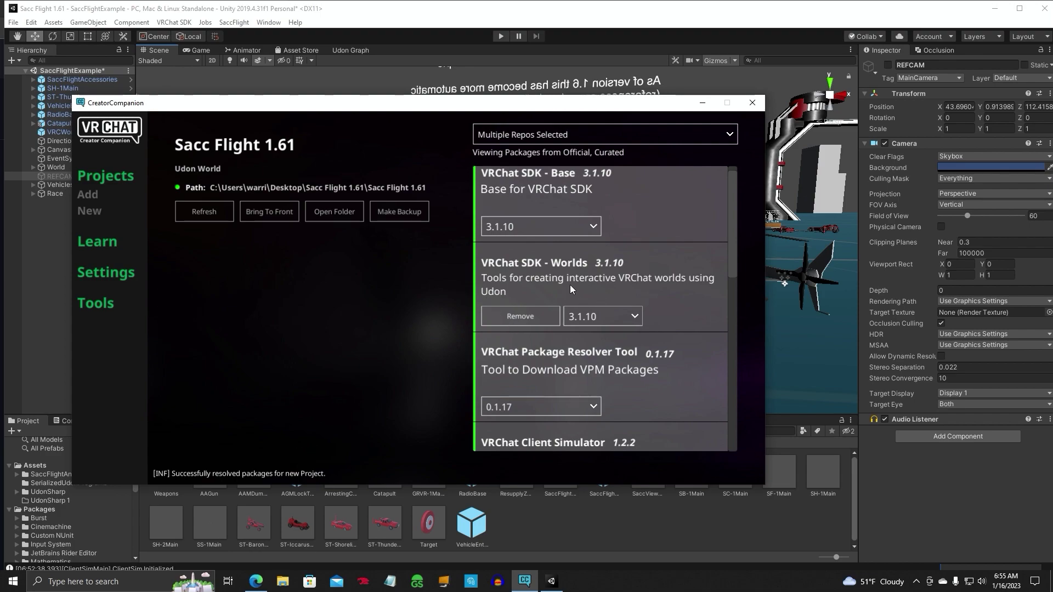
left_click_drag(732, 251, 727, 344)
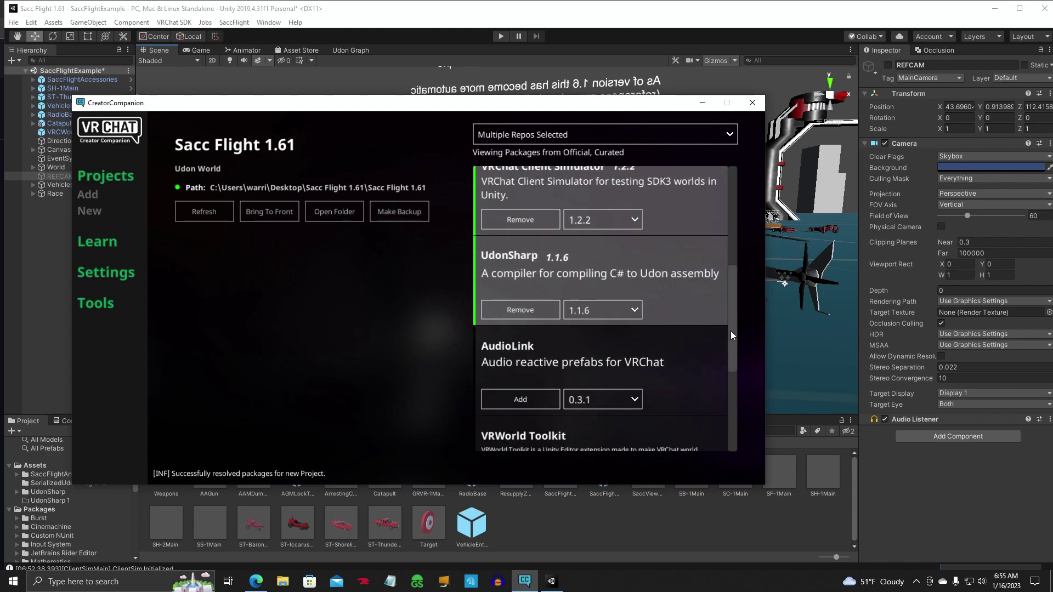
left_click_drag(731, 330, 733, 228)
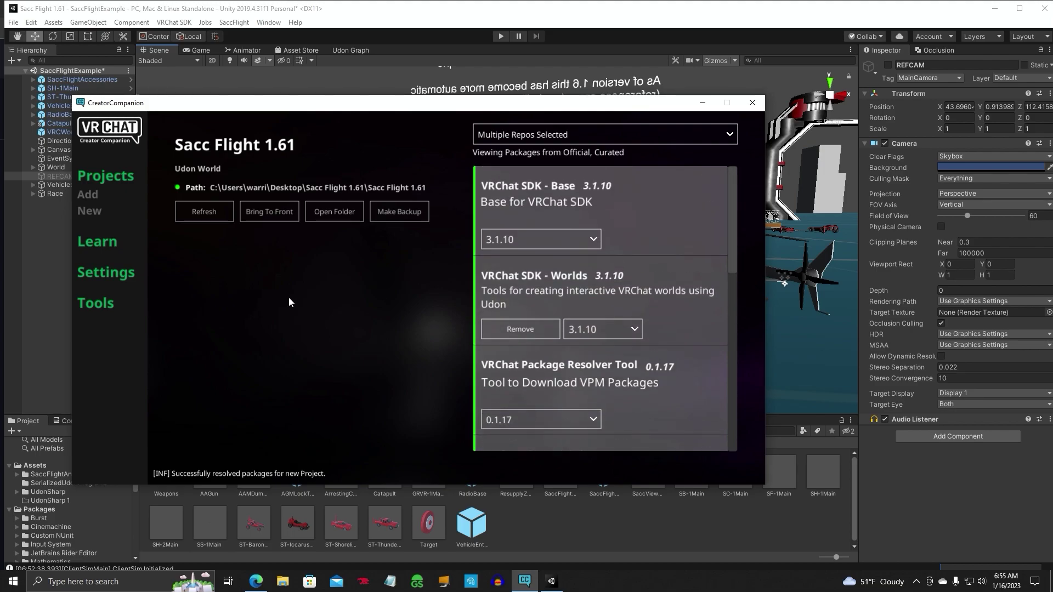